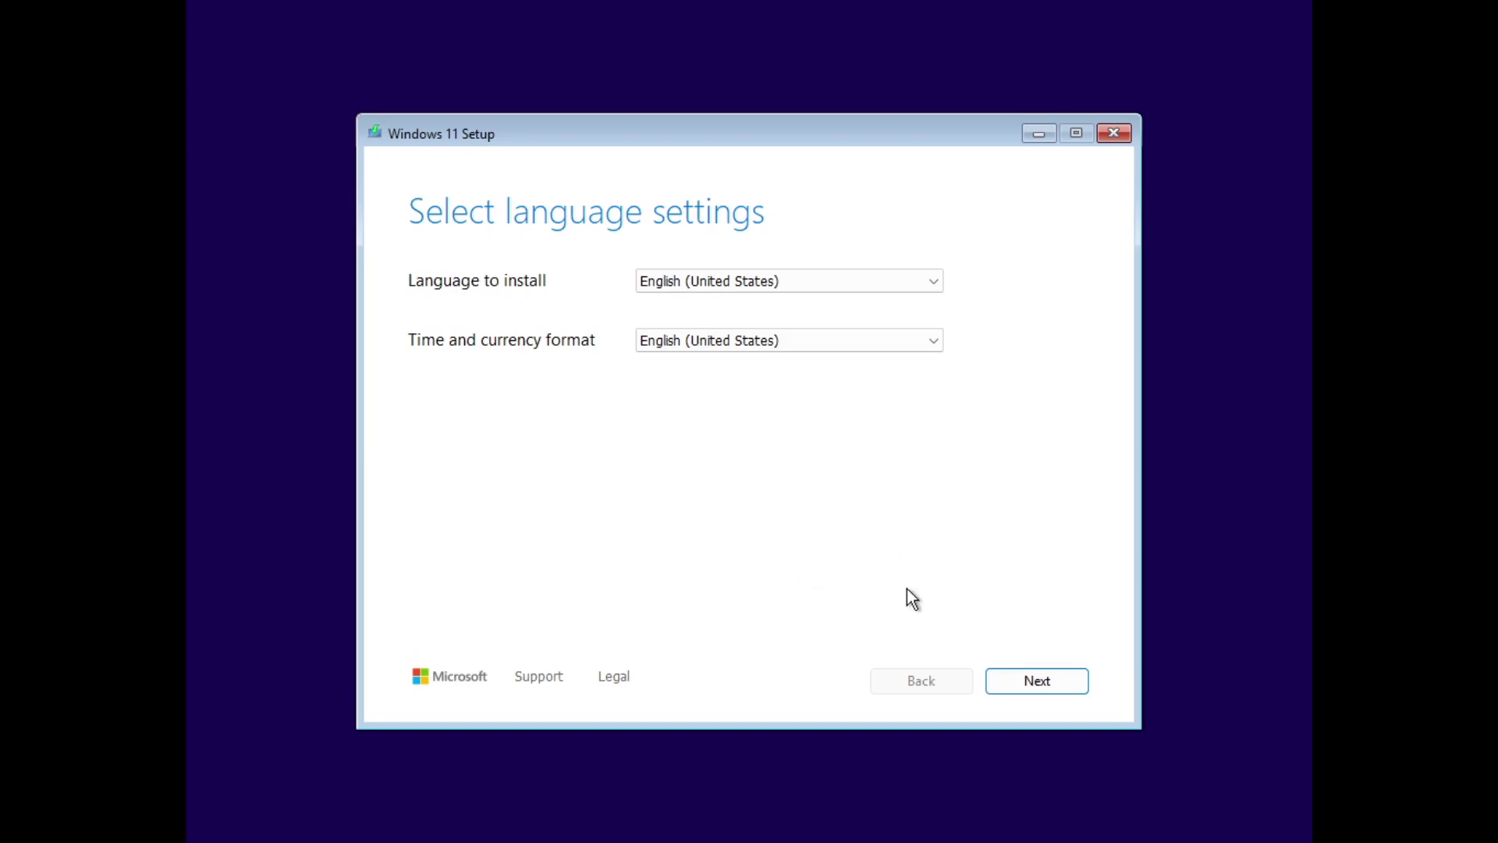
Keep the default language and keyboard, choose a clean install, and skip the product key
click(1012, 673)
click(1036, 691)
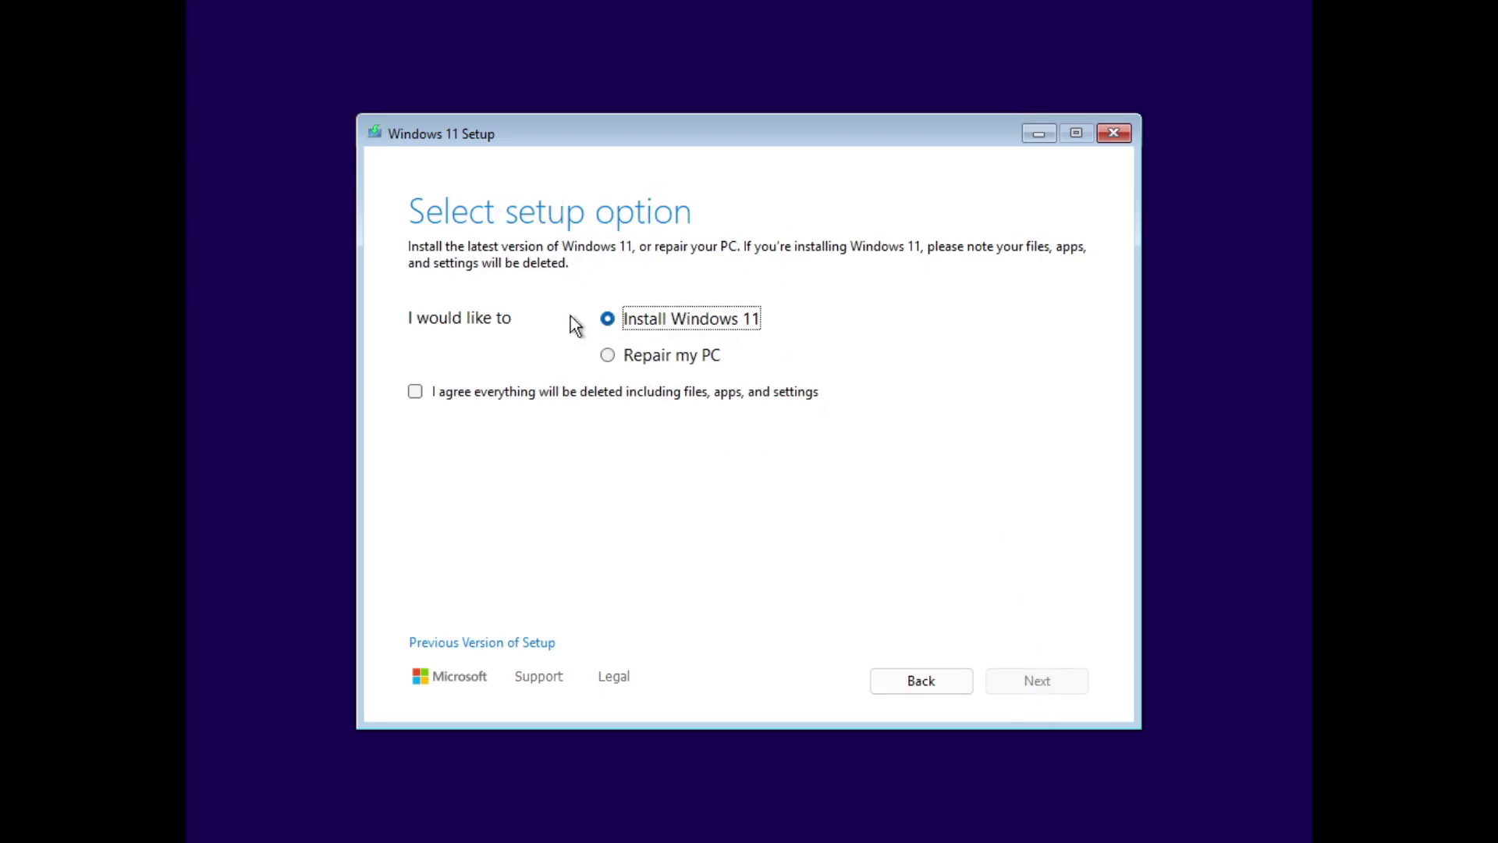
click(655, 393)
click(1026, 686)
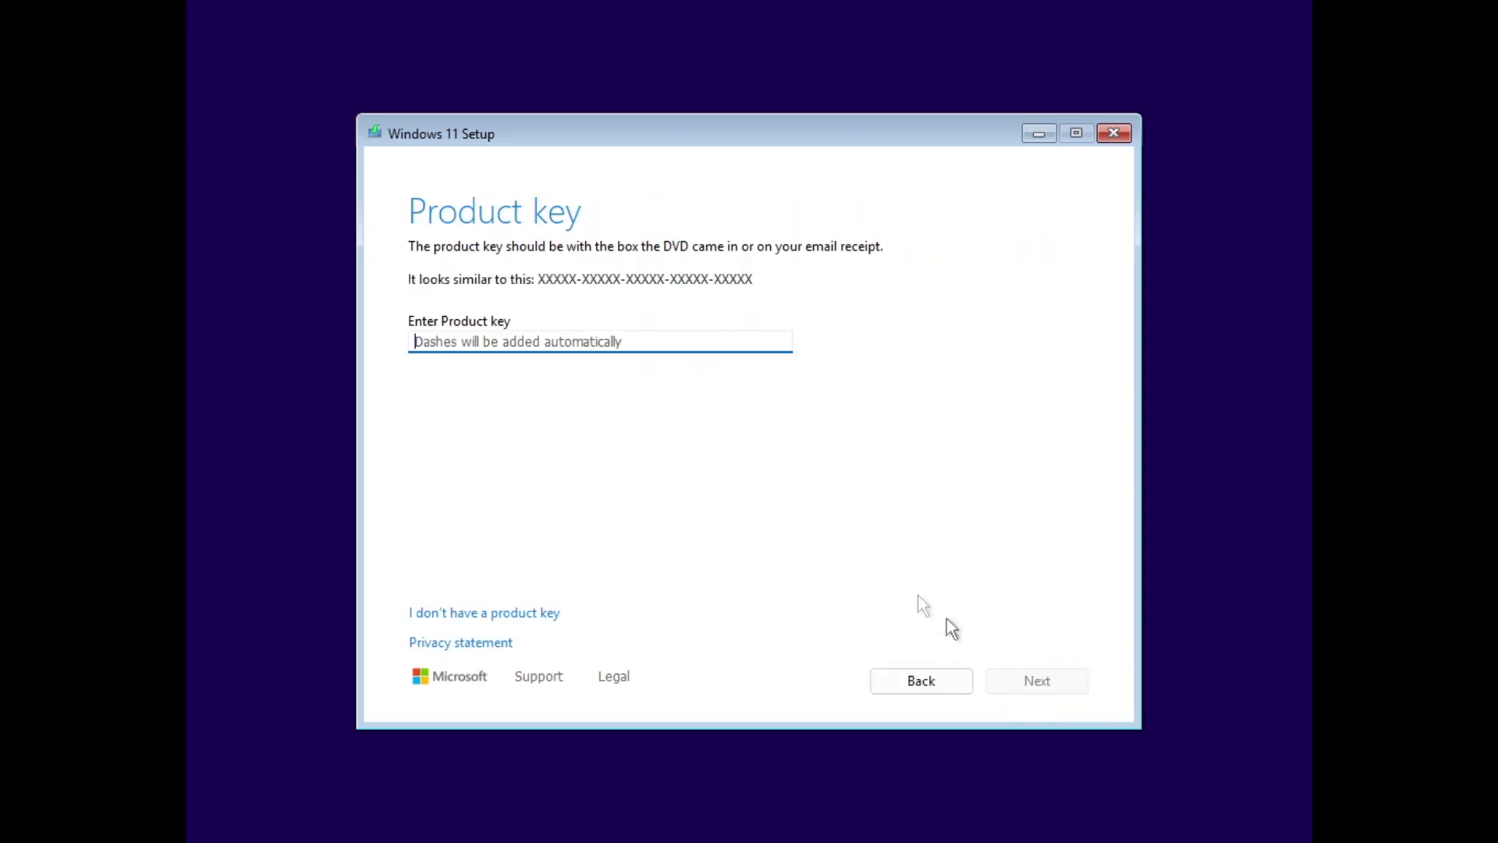
click(534, 610)
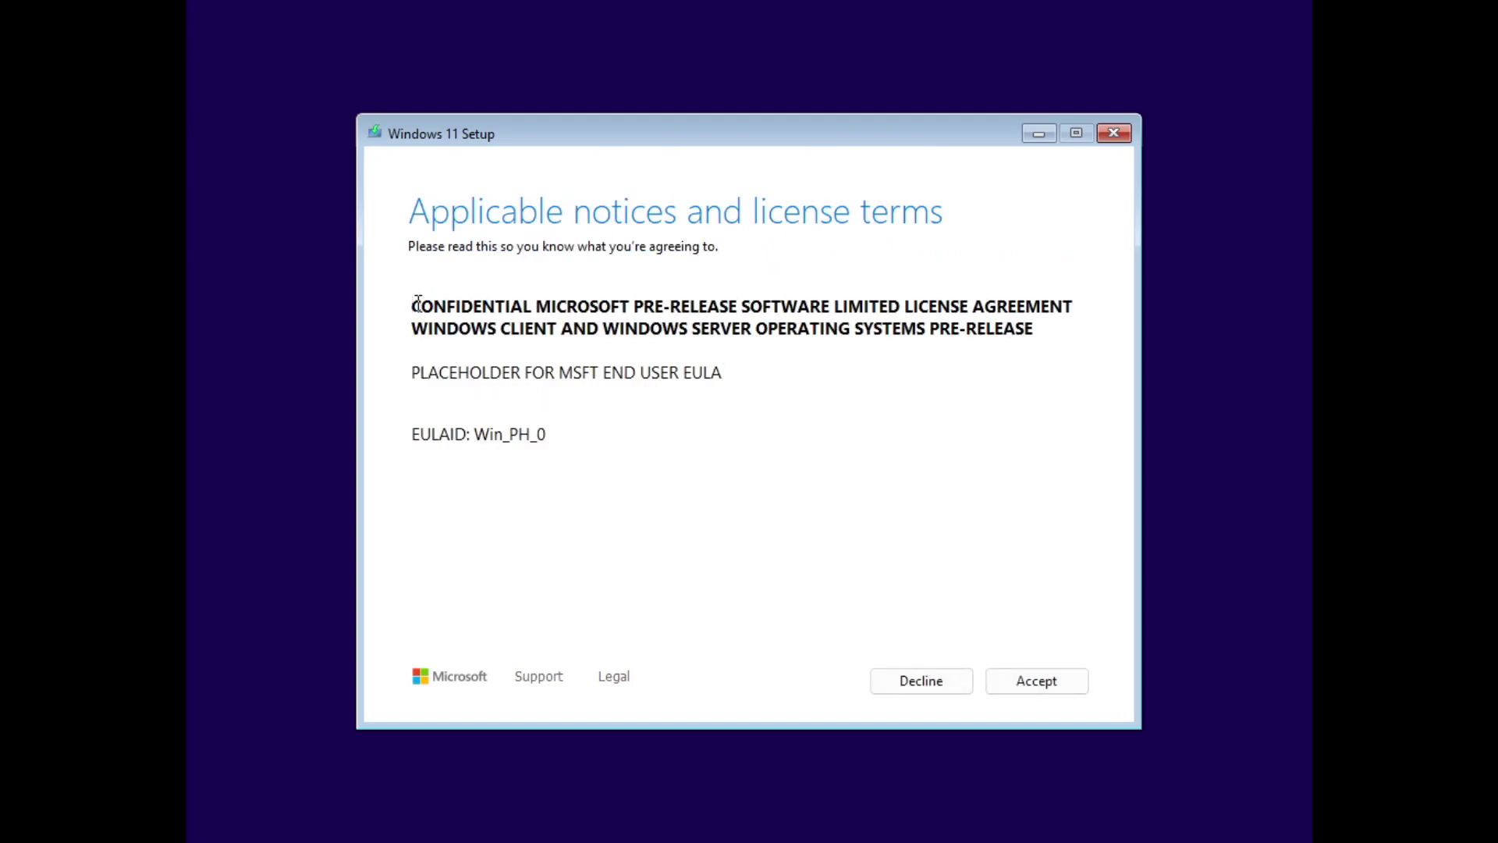
Look over the license terms by highlighting their heading lines, then accept them
drag(413, 306, 907, 305)
click(905, 306)
drag(489, 328, 722, 326)
click(798, 328)
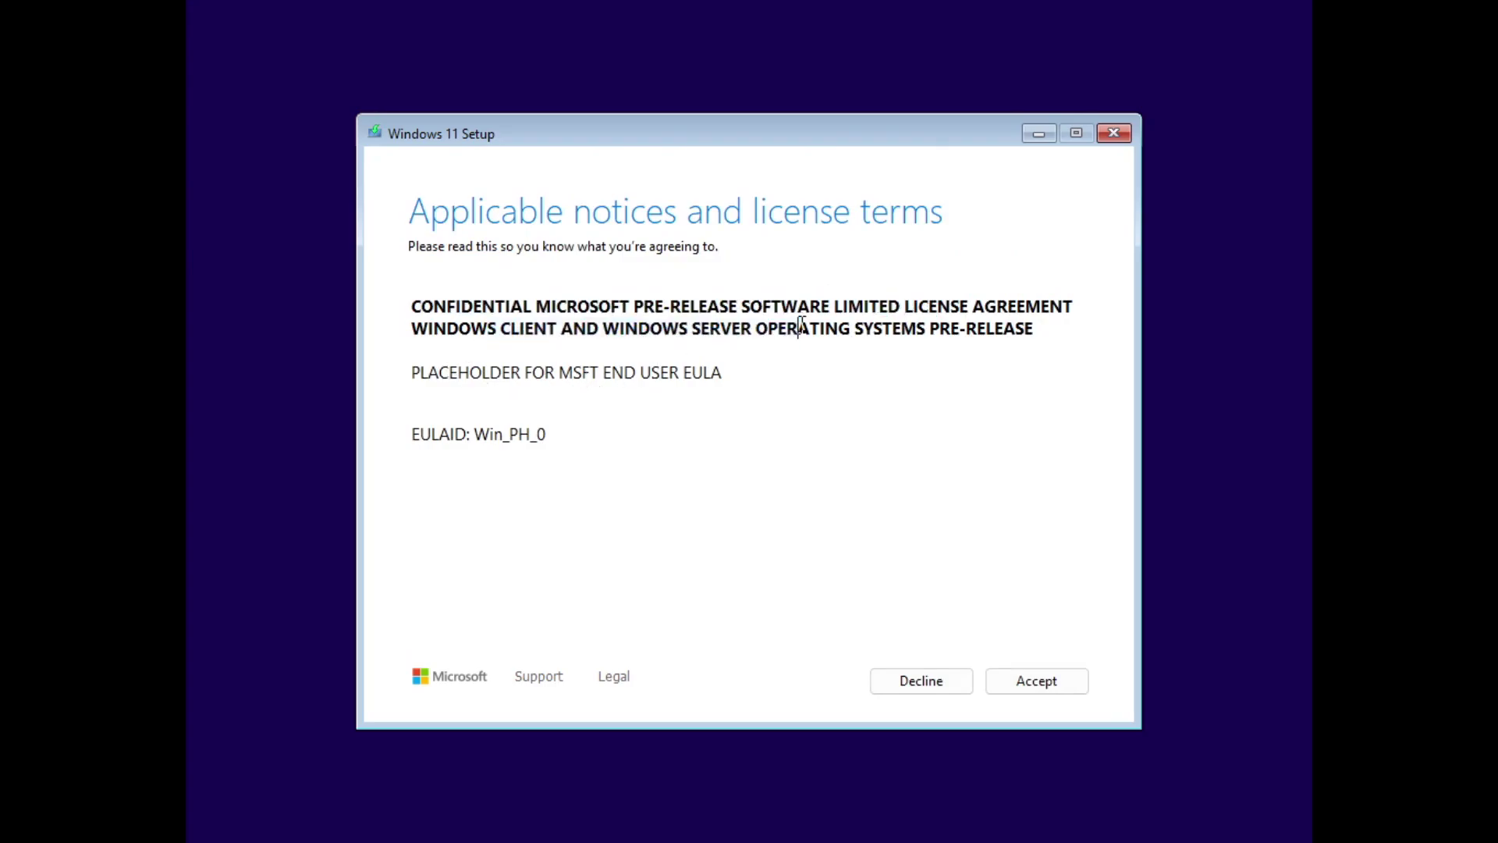
click(414, 372)
drag(762, 371, 395, 371)
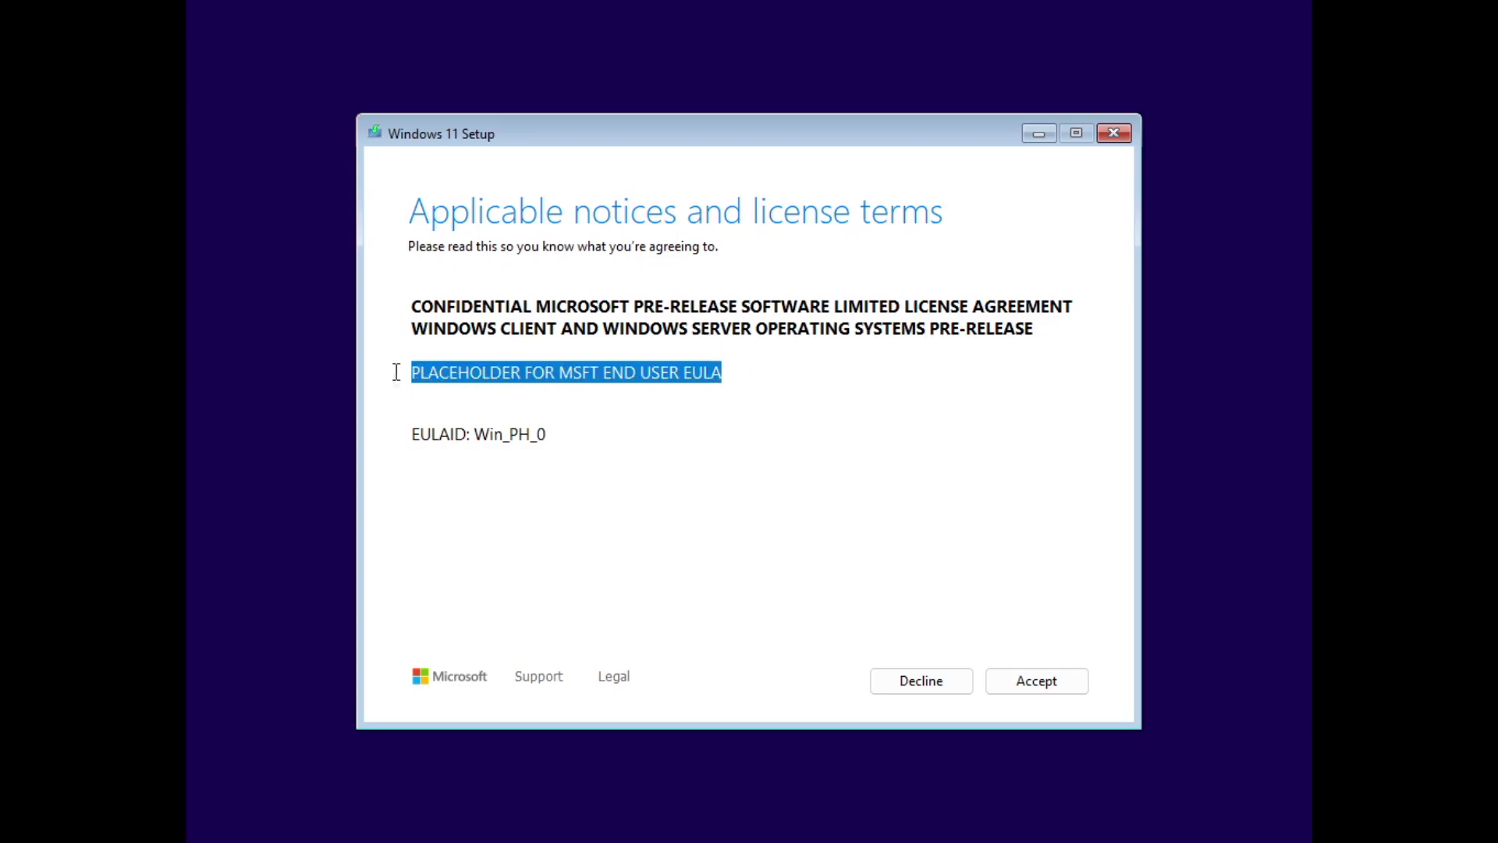
click(646, 393)
click(1069, 691)
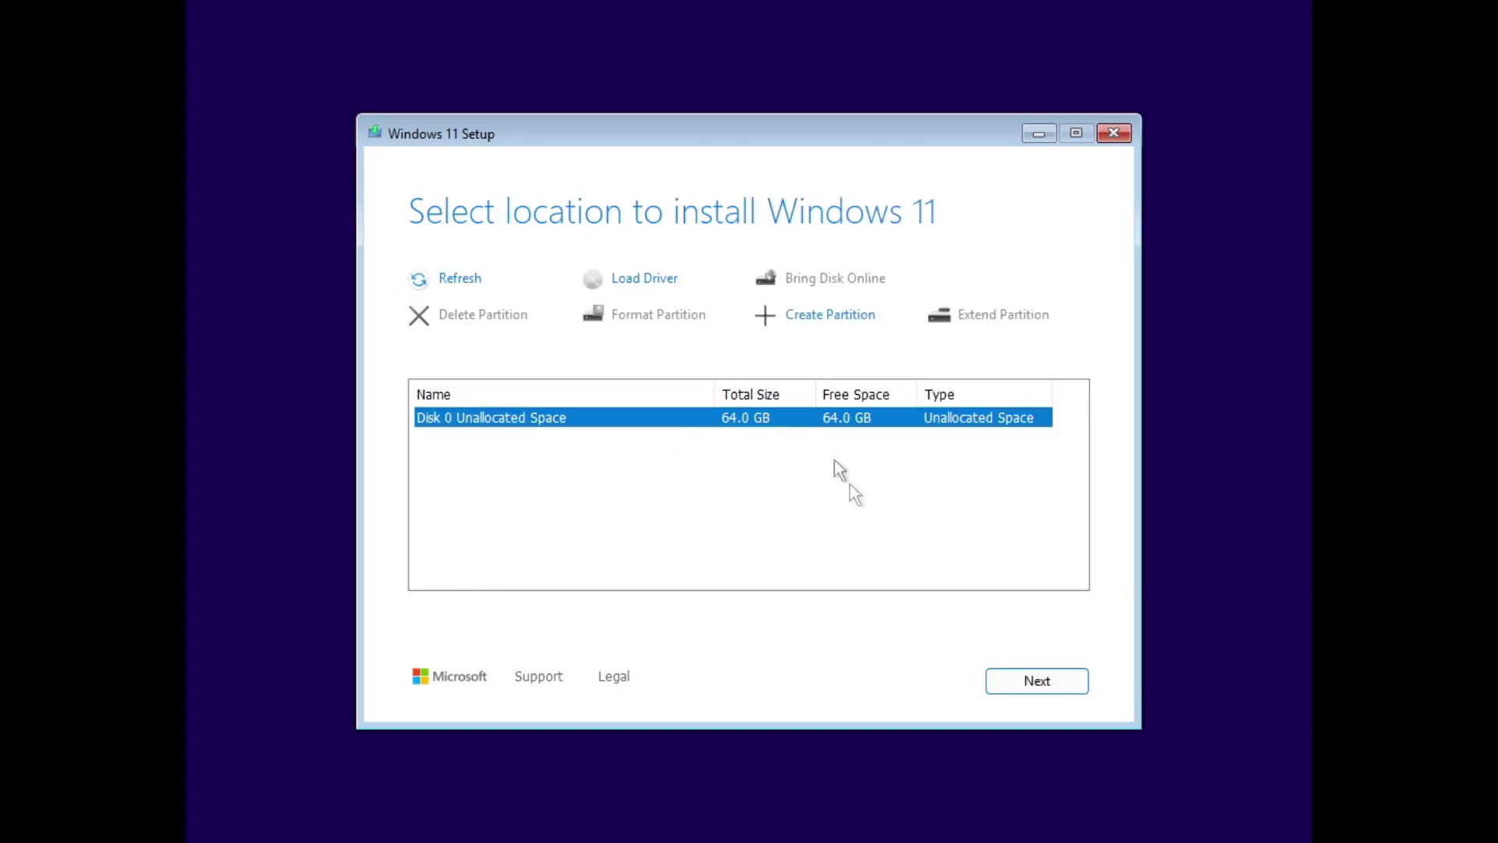
Install onto Disk 0's 64.0 GB unallocated space
click(1036, 690)
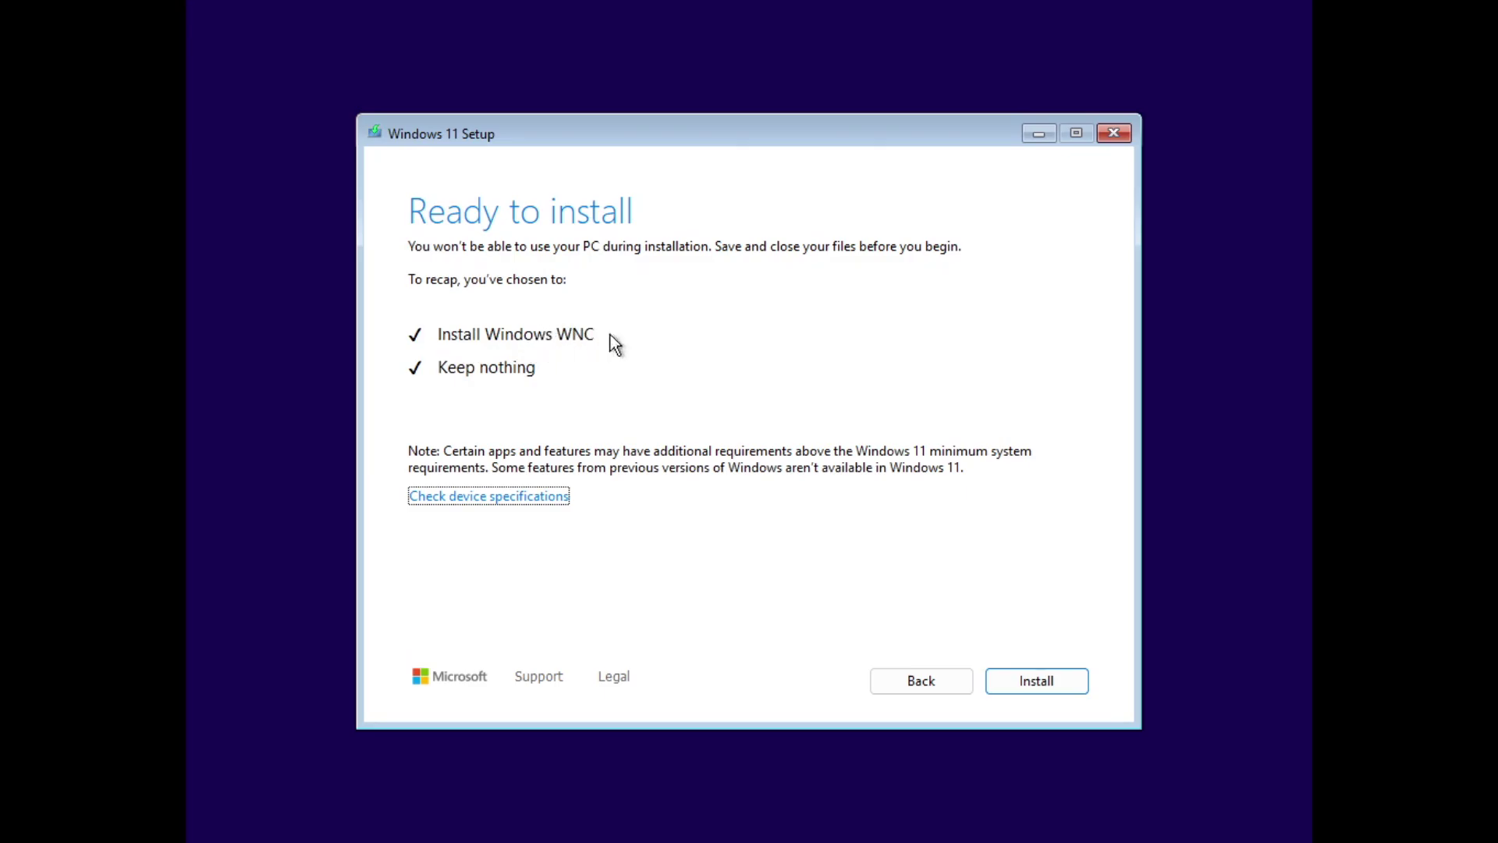
Try the device specifications link twice, dismiss the unable-to-open errors, then start installing
click(530, 500)
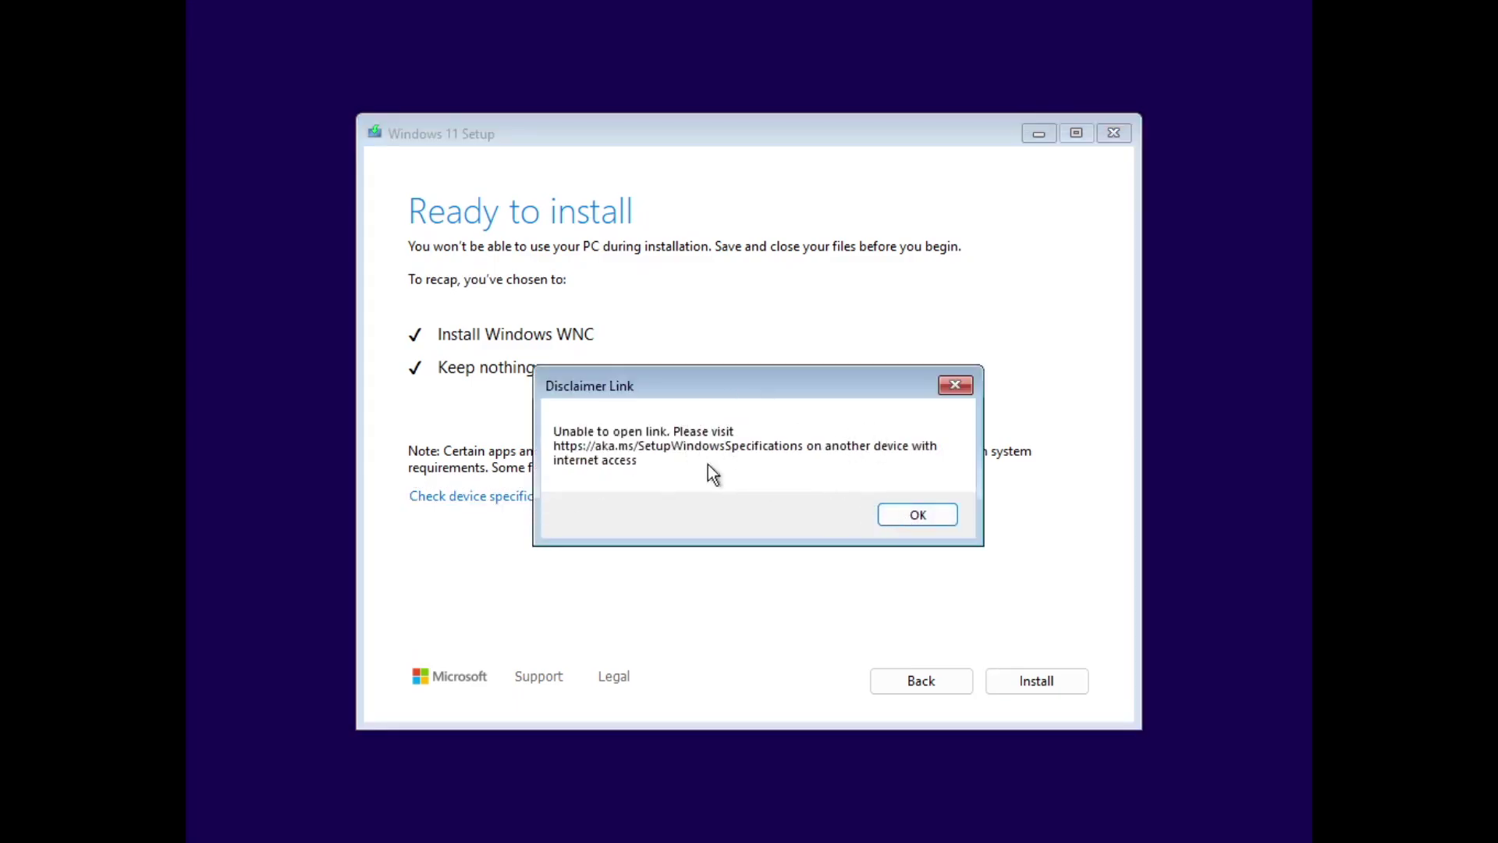
click(918, 514)
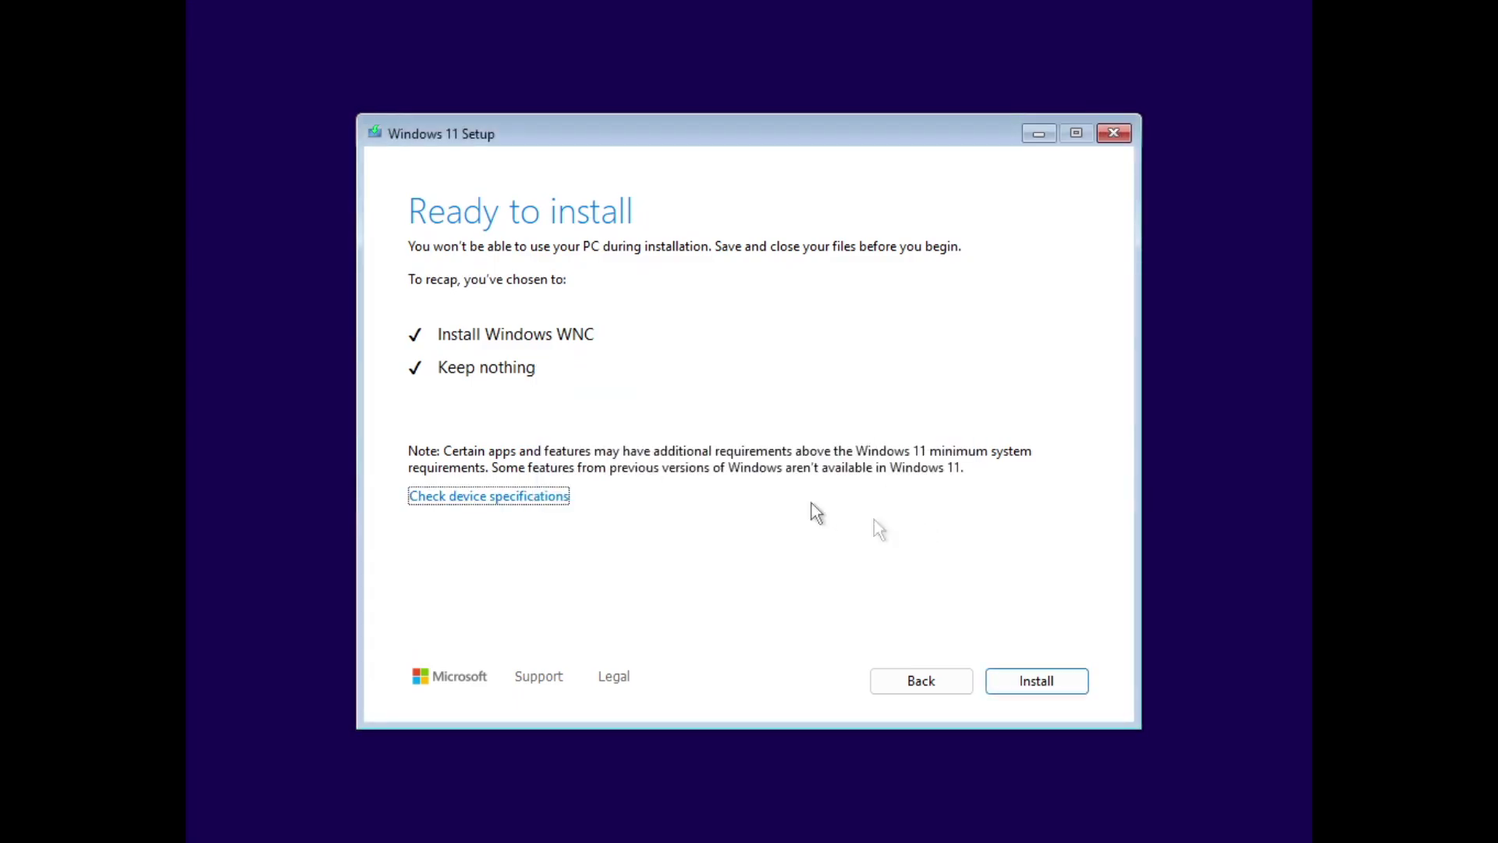
click(535, 498)
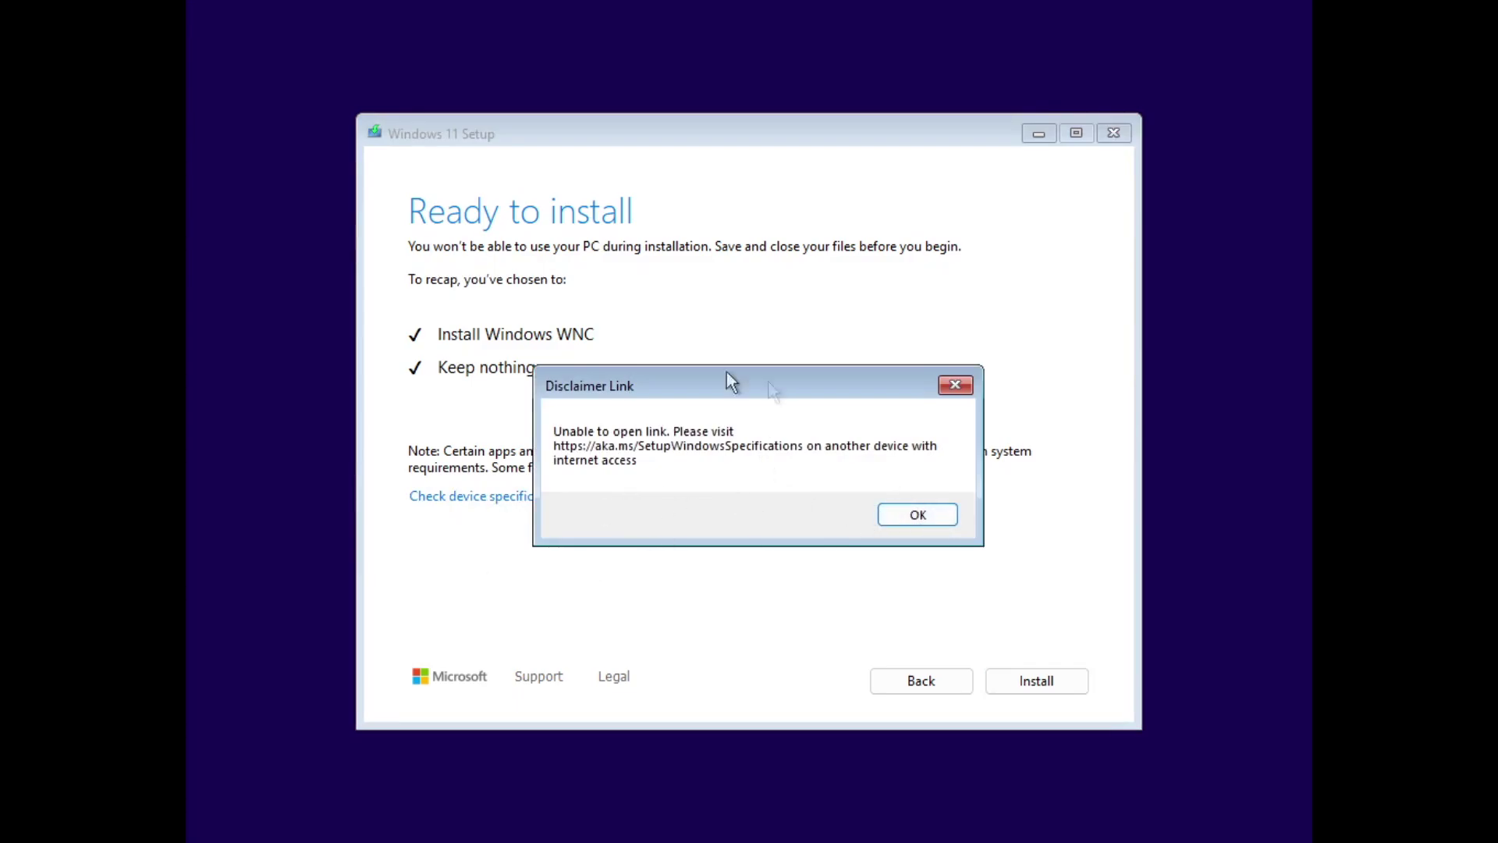
click(957, 386)
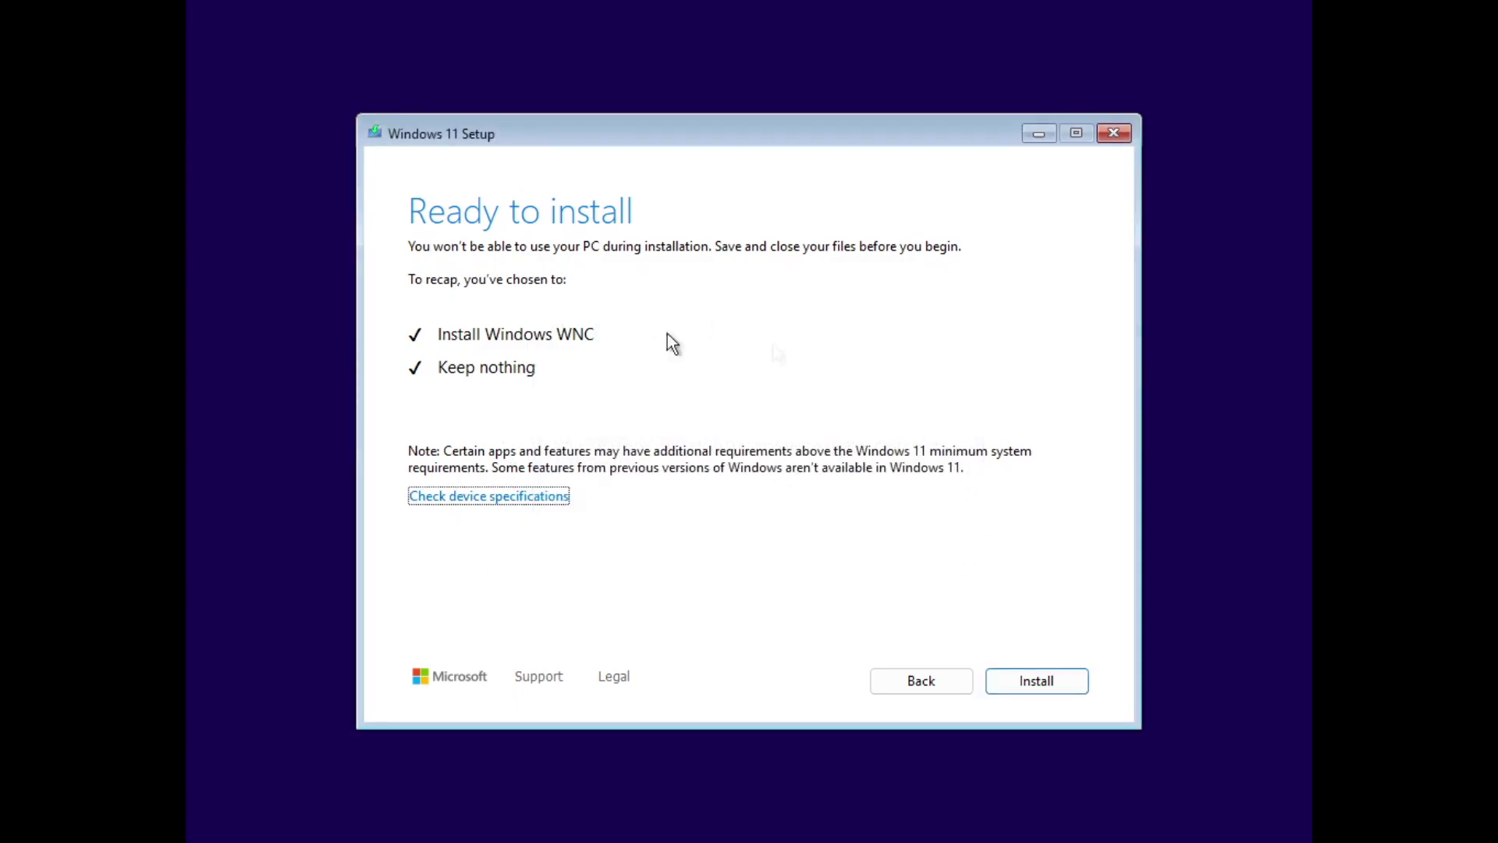
click(1042, 691)
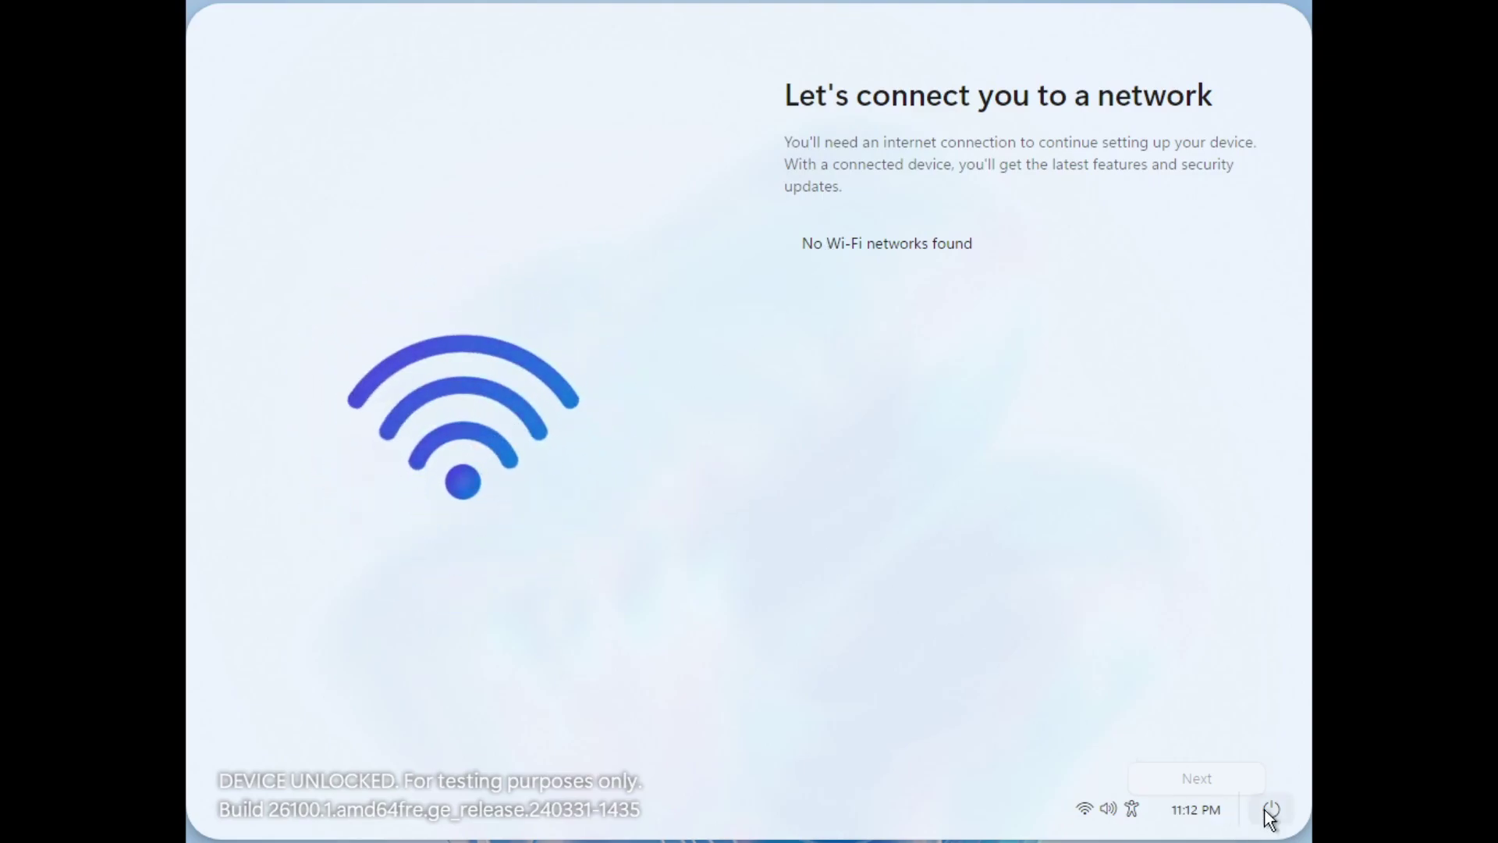
click(1096, 810)
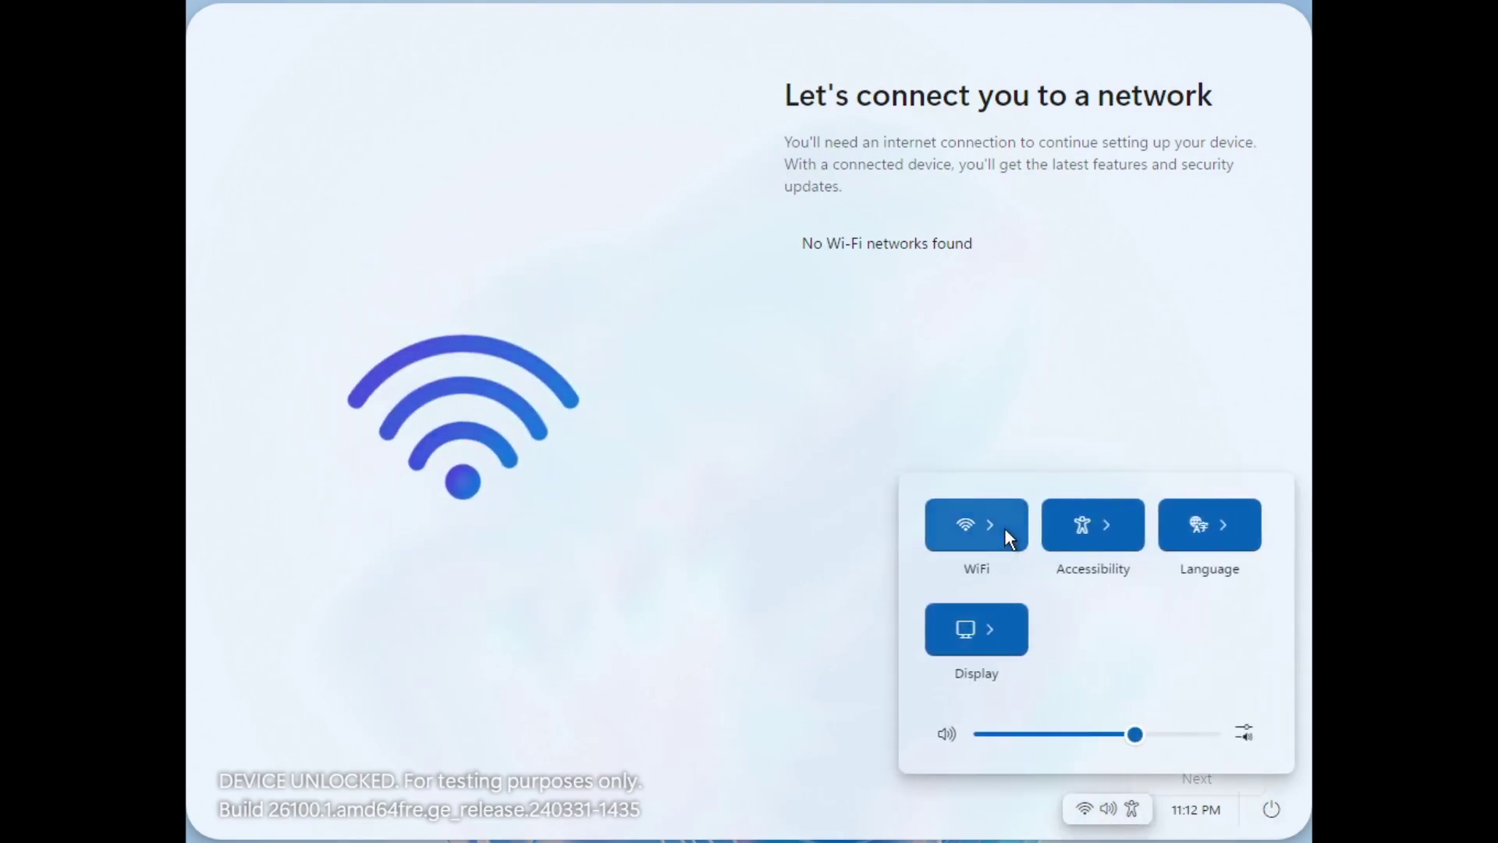
click(1005, 530)
click(1096, 809)
click(1096, 809)
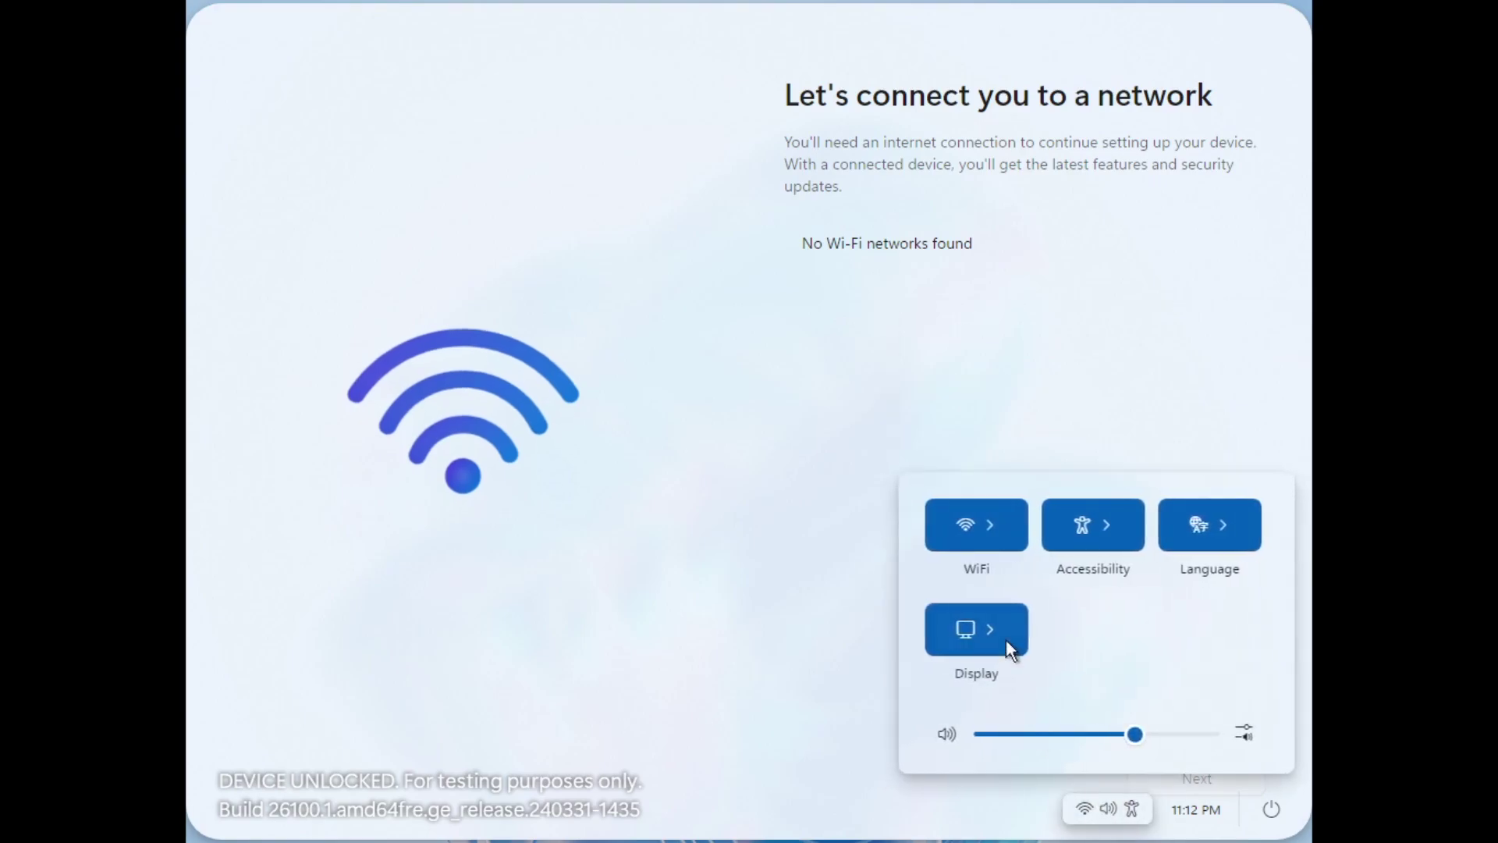
click(778, 284)
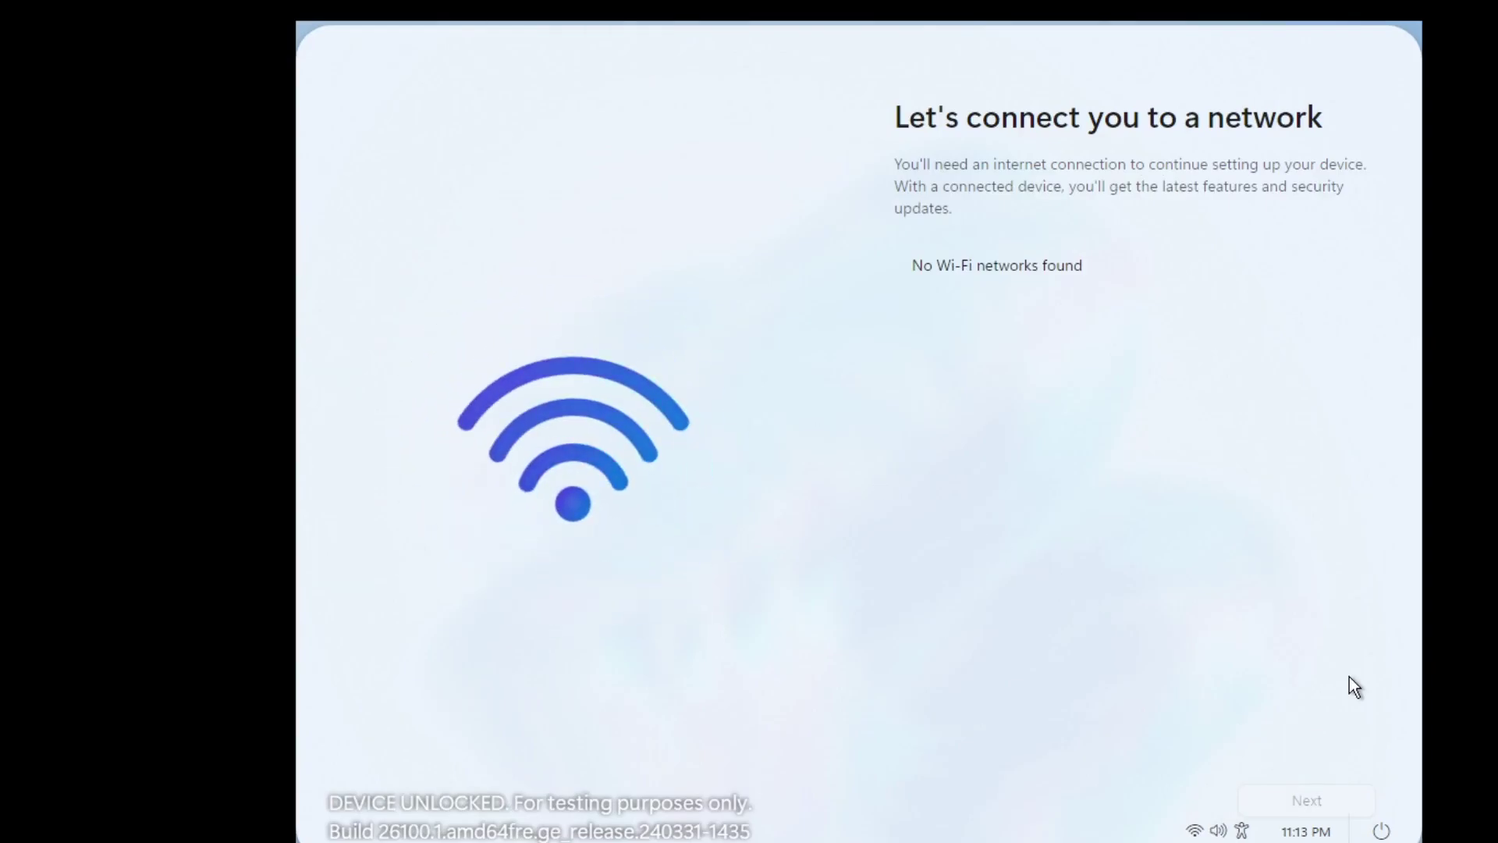
Add Network Adapter 2 to the VM, set it to Bridged, and save the settings
key(ctrl+d)
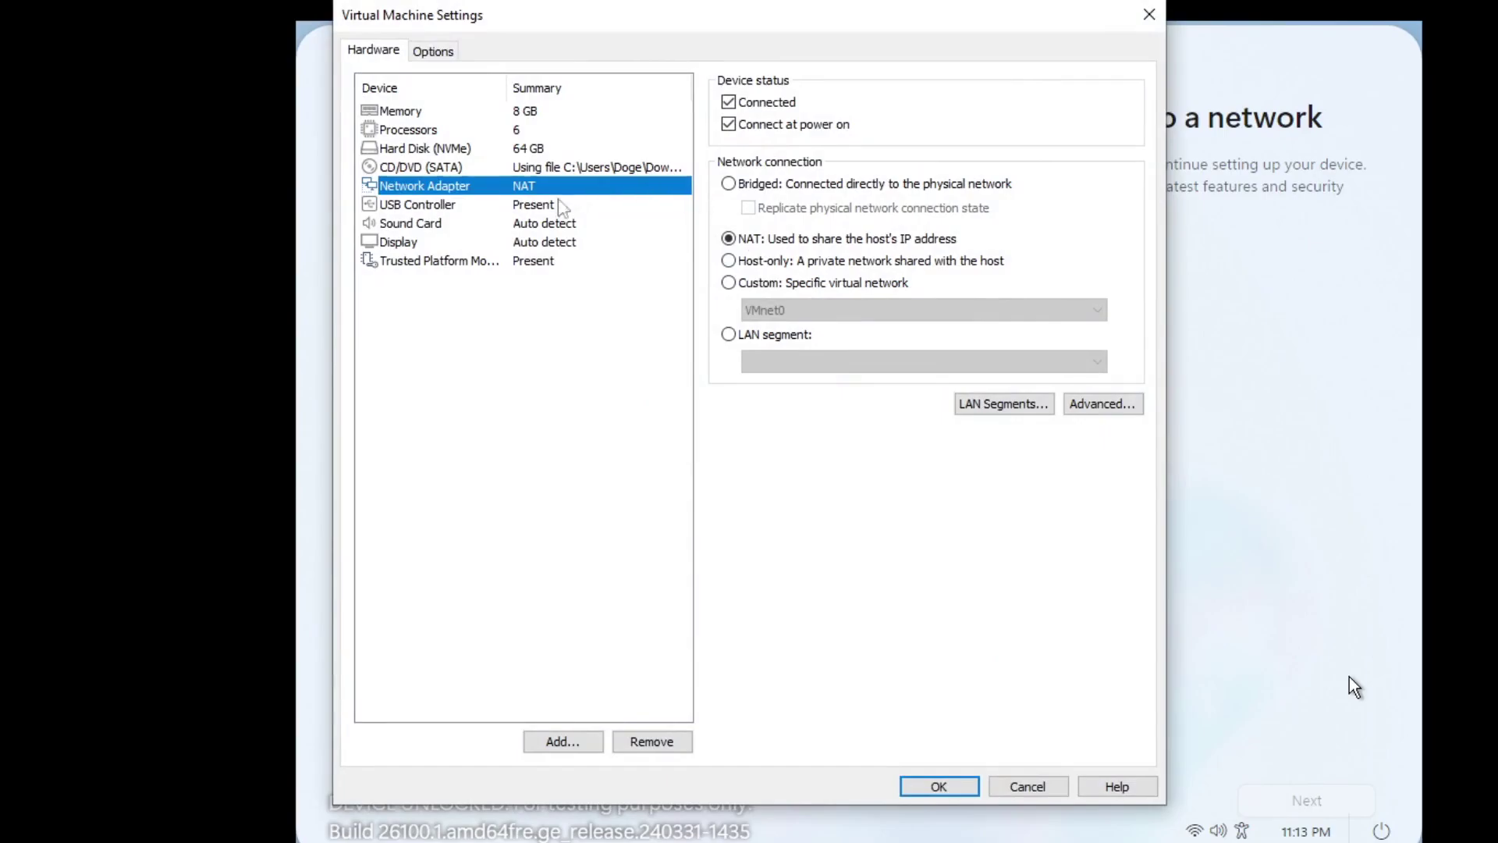
click(565, 741)
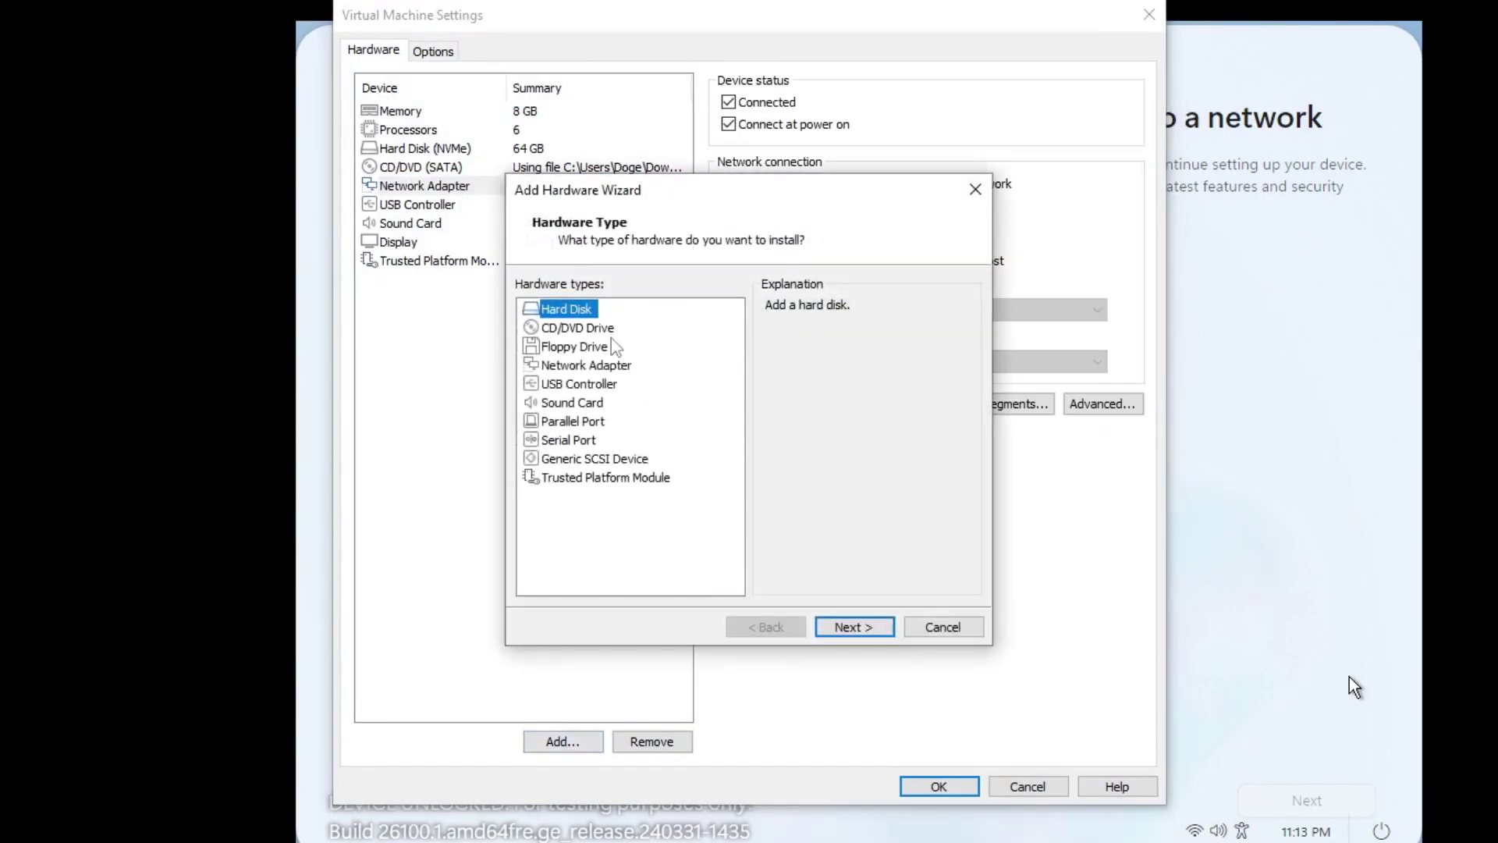
click(587, 368)
click(857, 628)
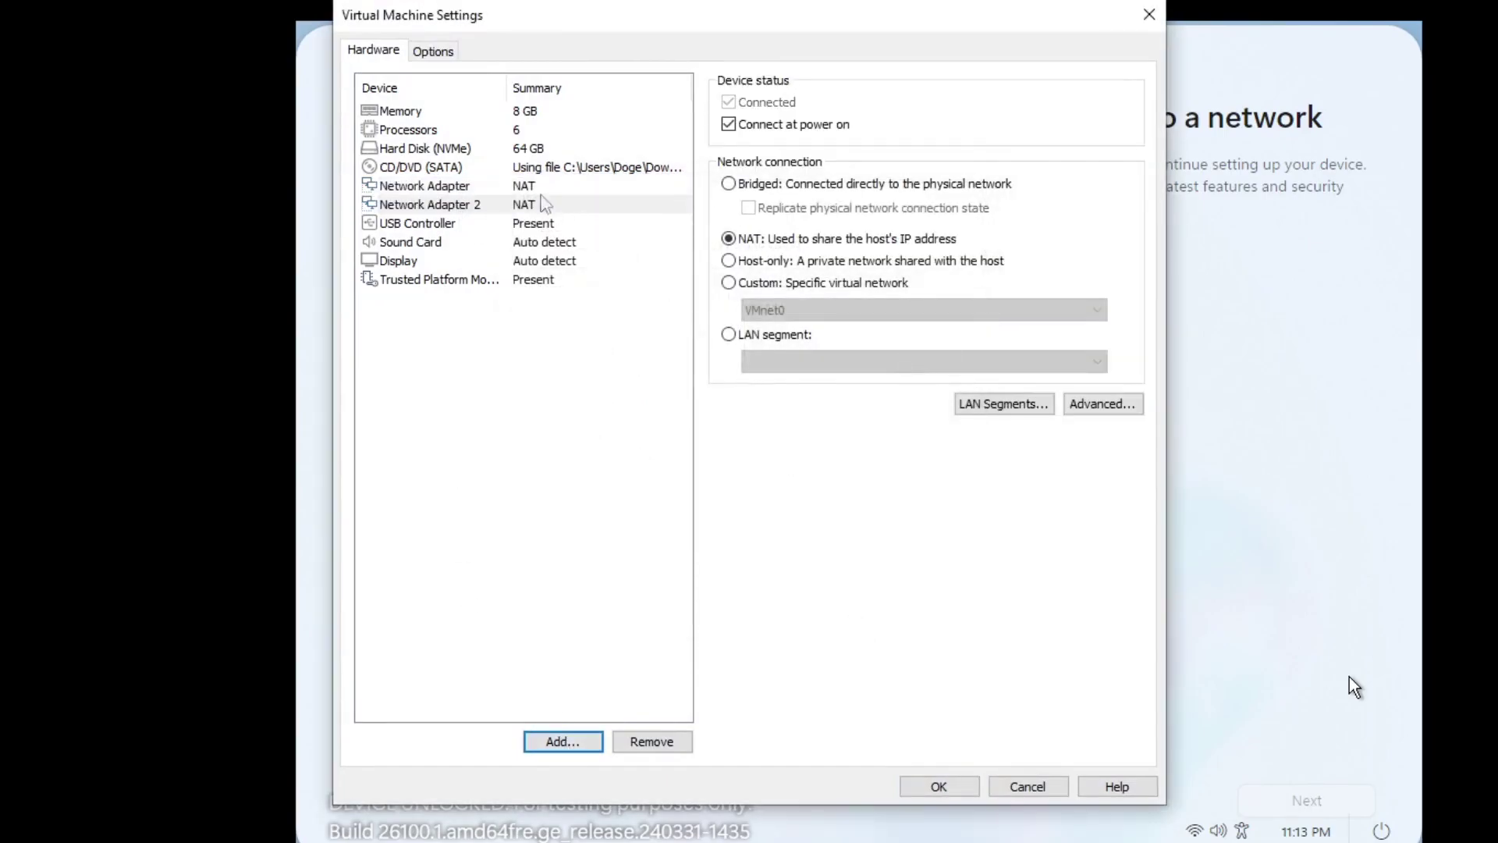
click(531, 208)
click(768, 284)
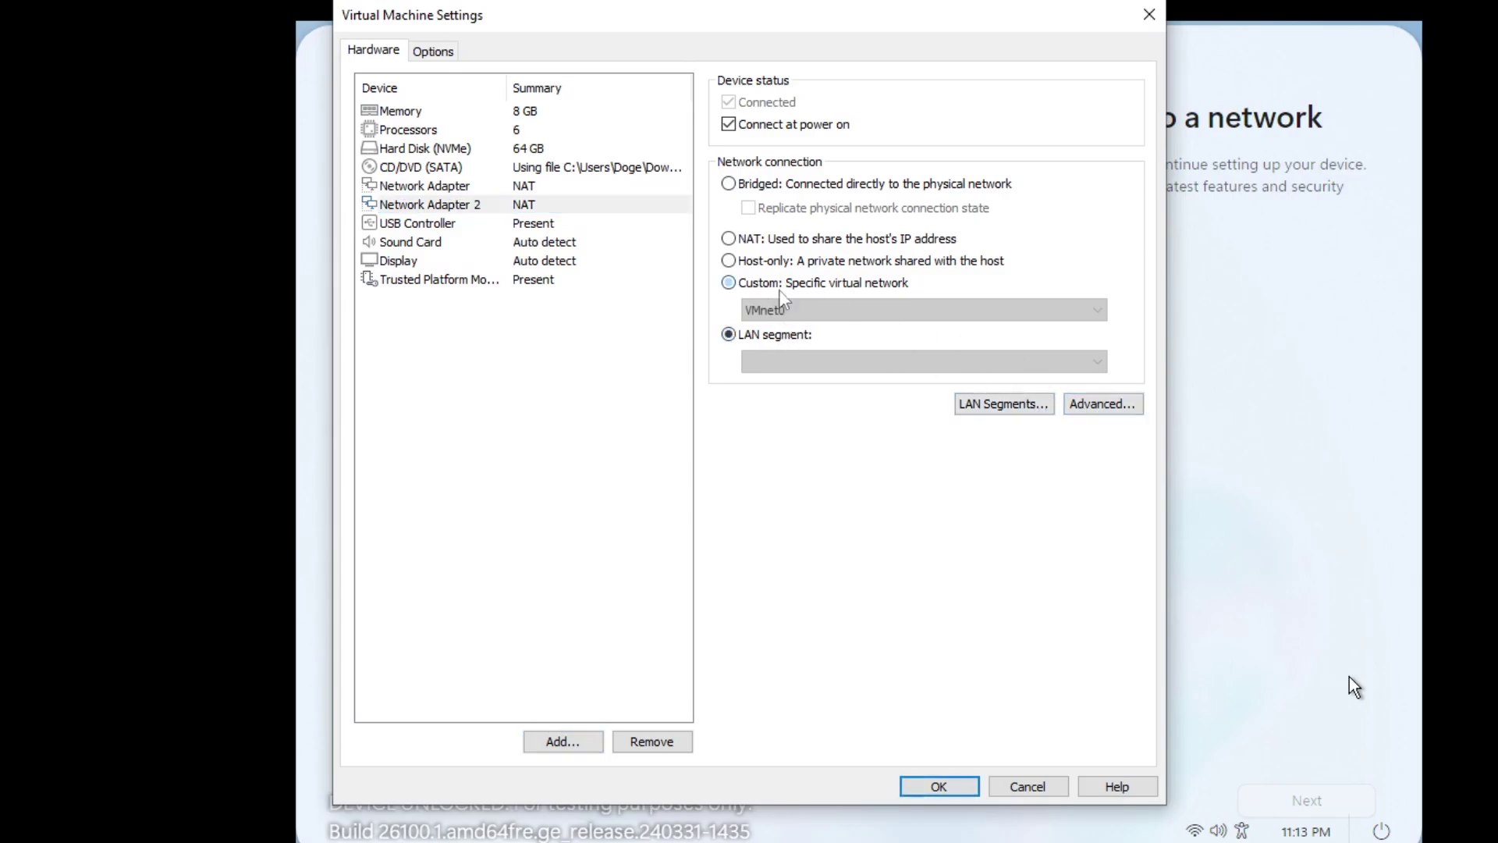
click(1006, 311)
click(1123, 404)
click(672, 612)
click(728, 183)
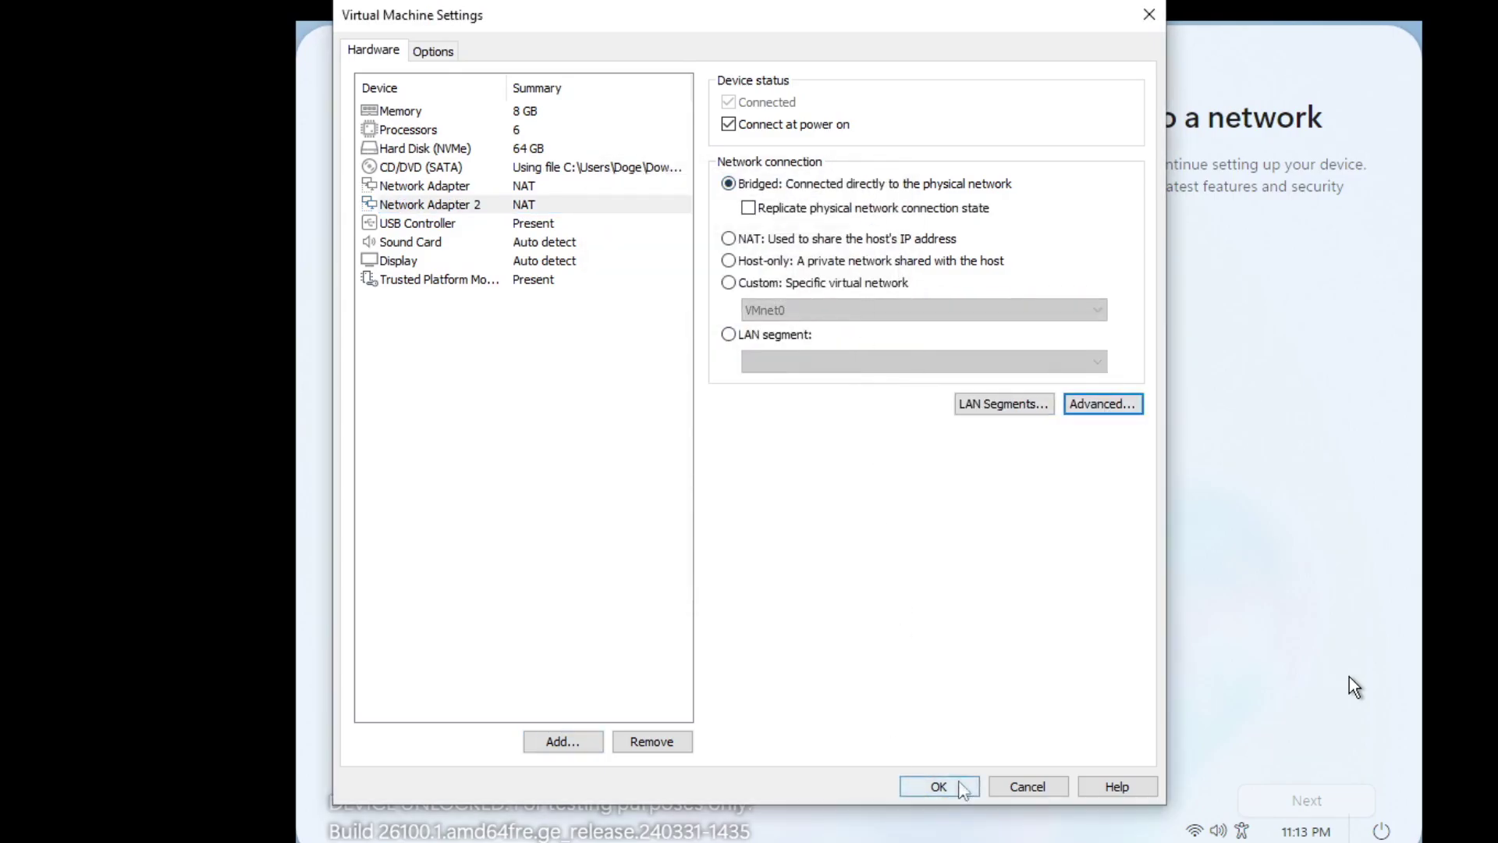
click(939, 786)
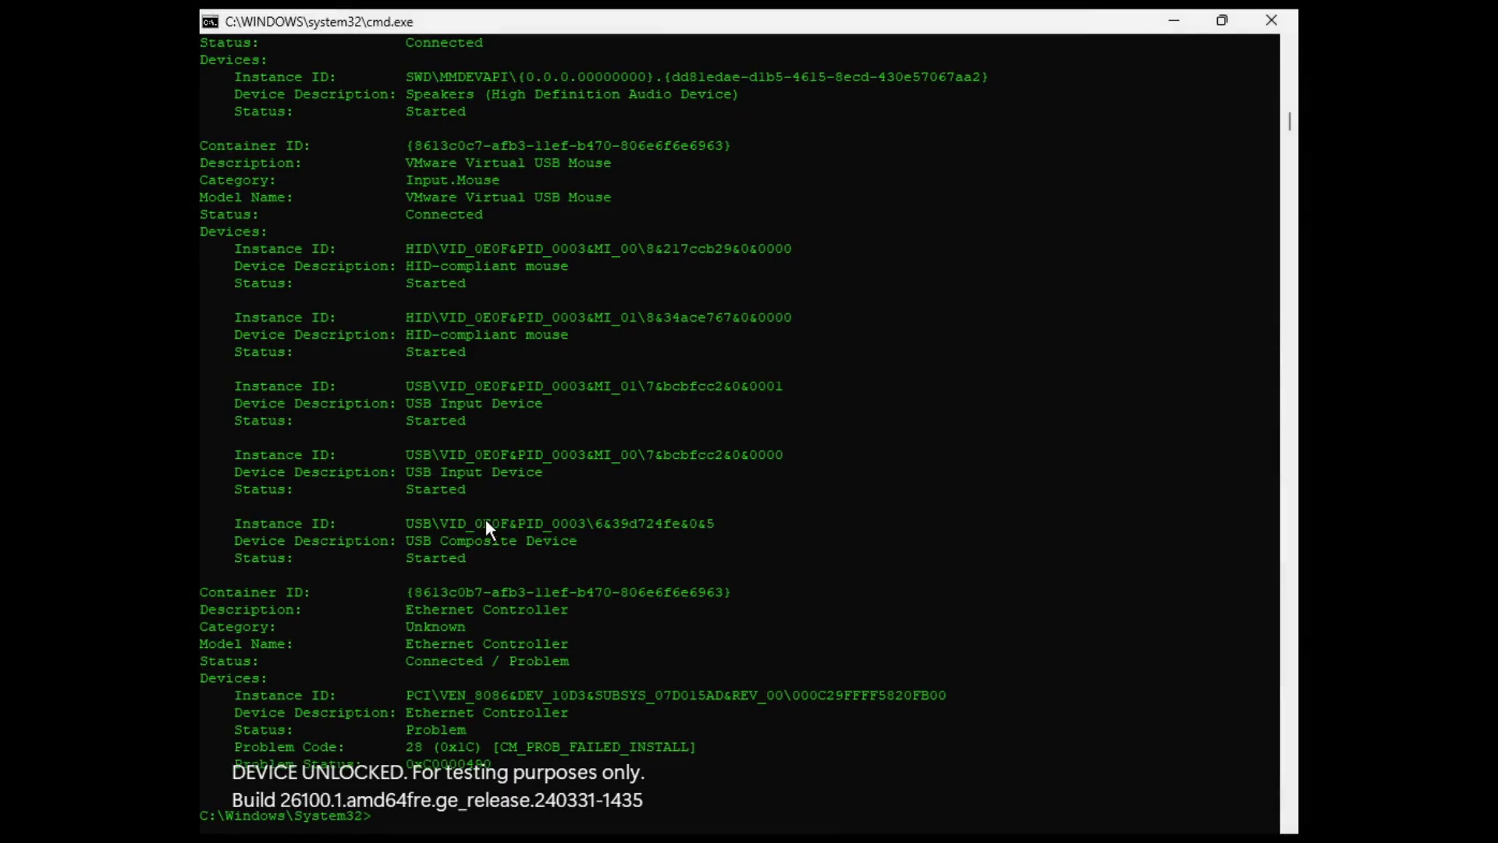
Select the Ethernet Controller's pnputil lines from Instance ID through Problem Code 28
scroll(487, 528, up, 15)
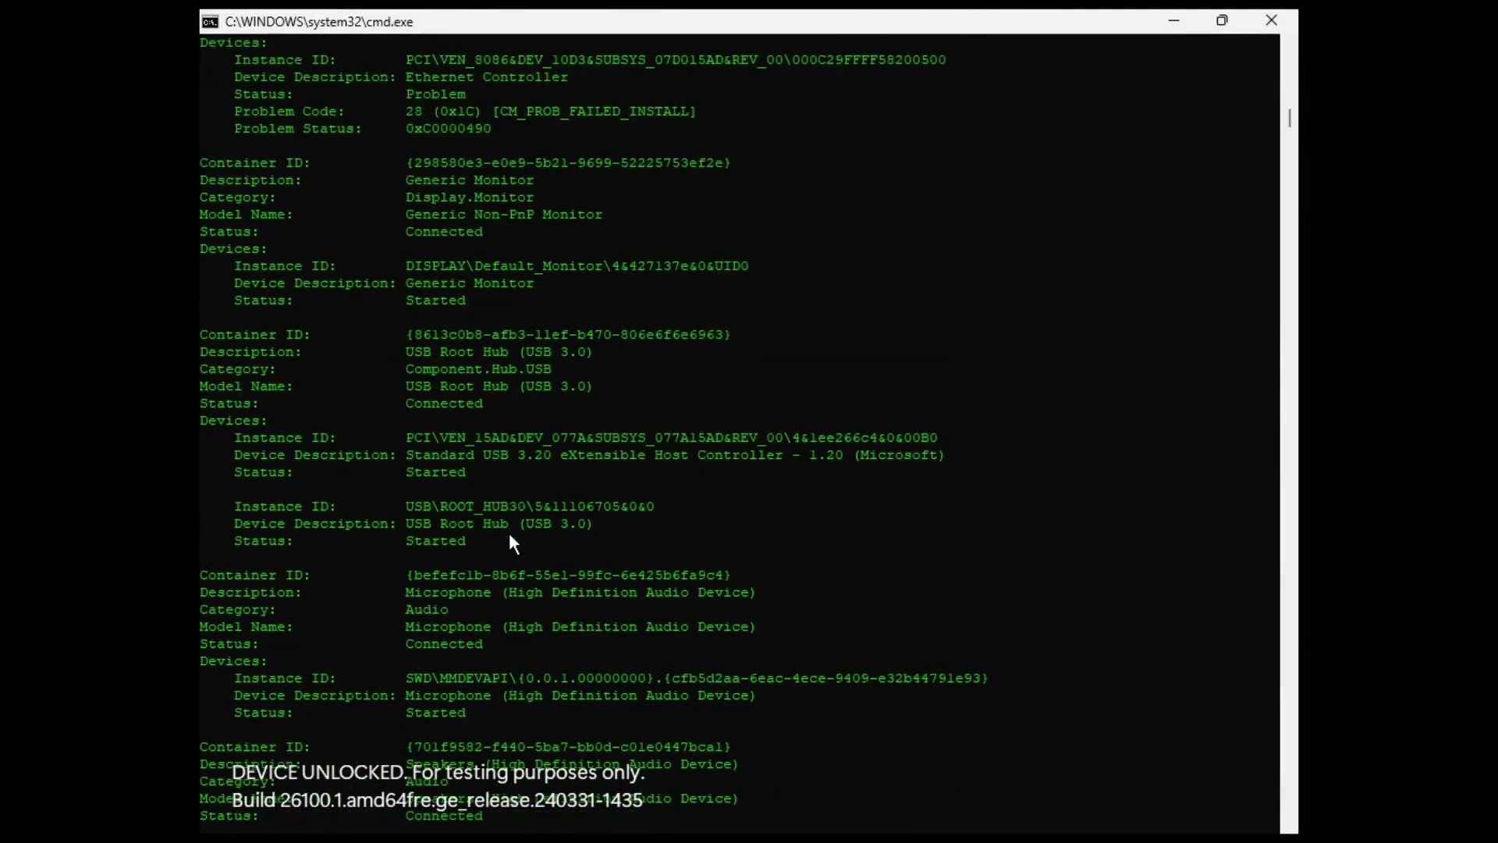
scroll(511, 537, up, 20)
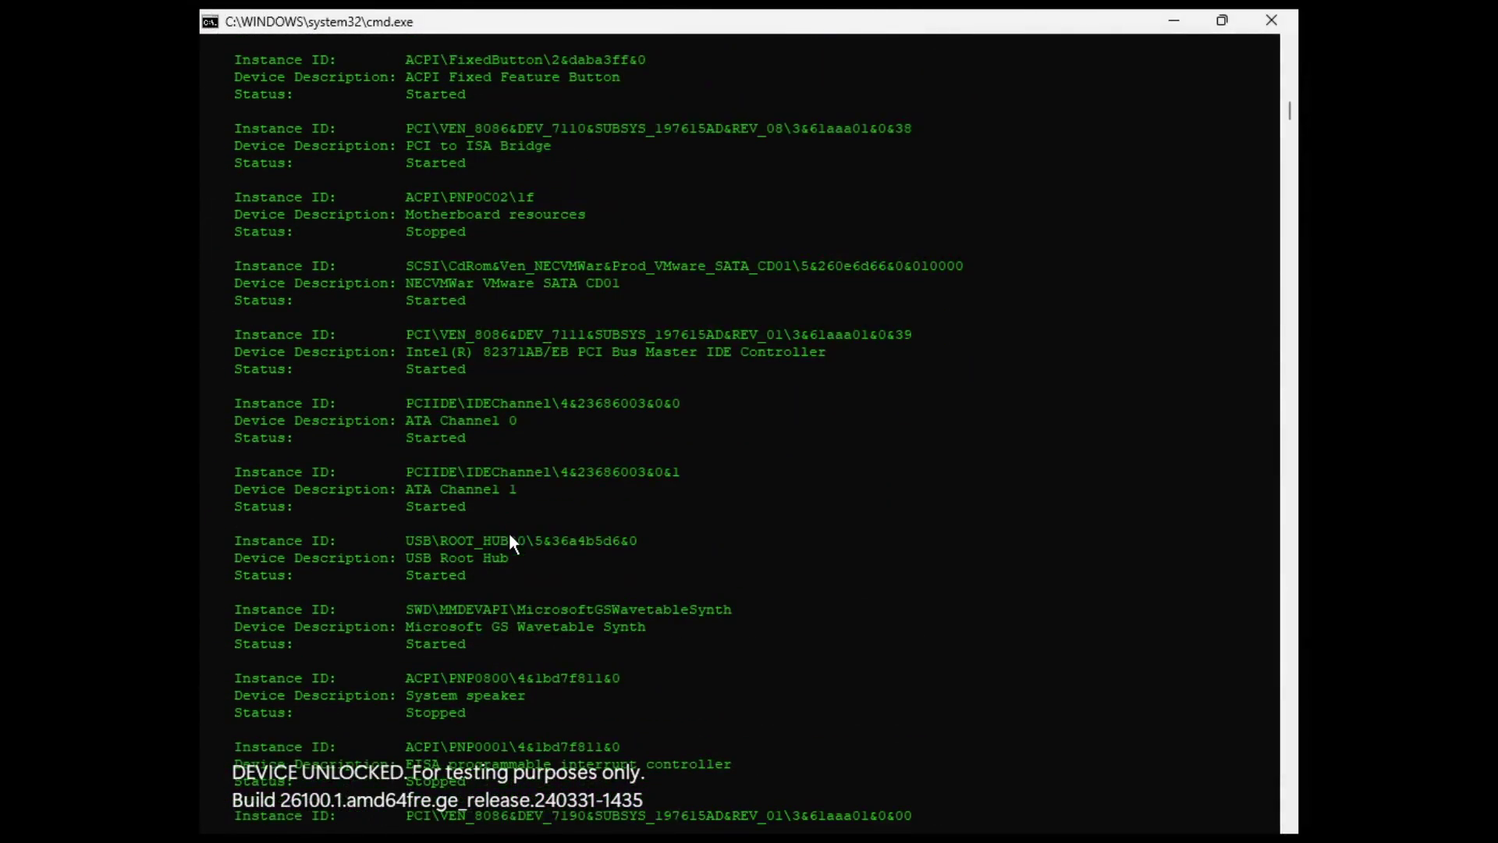
scroll(511, 538, up, 20)
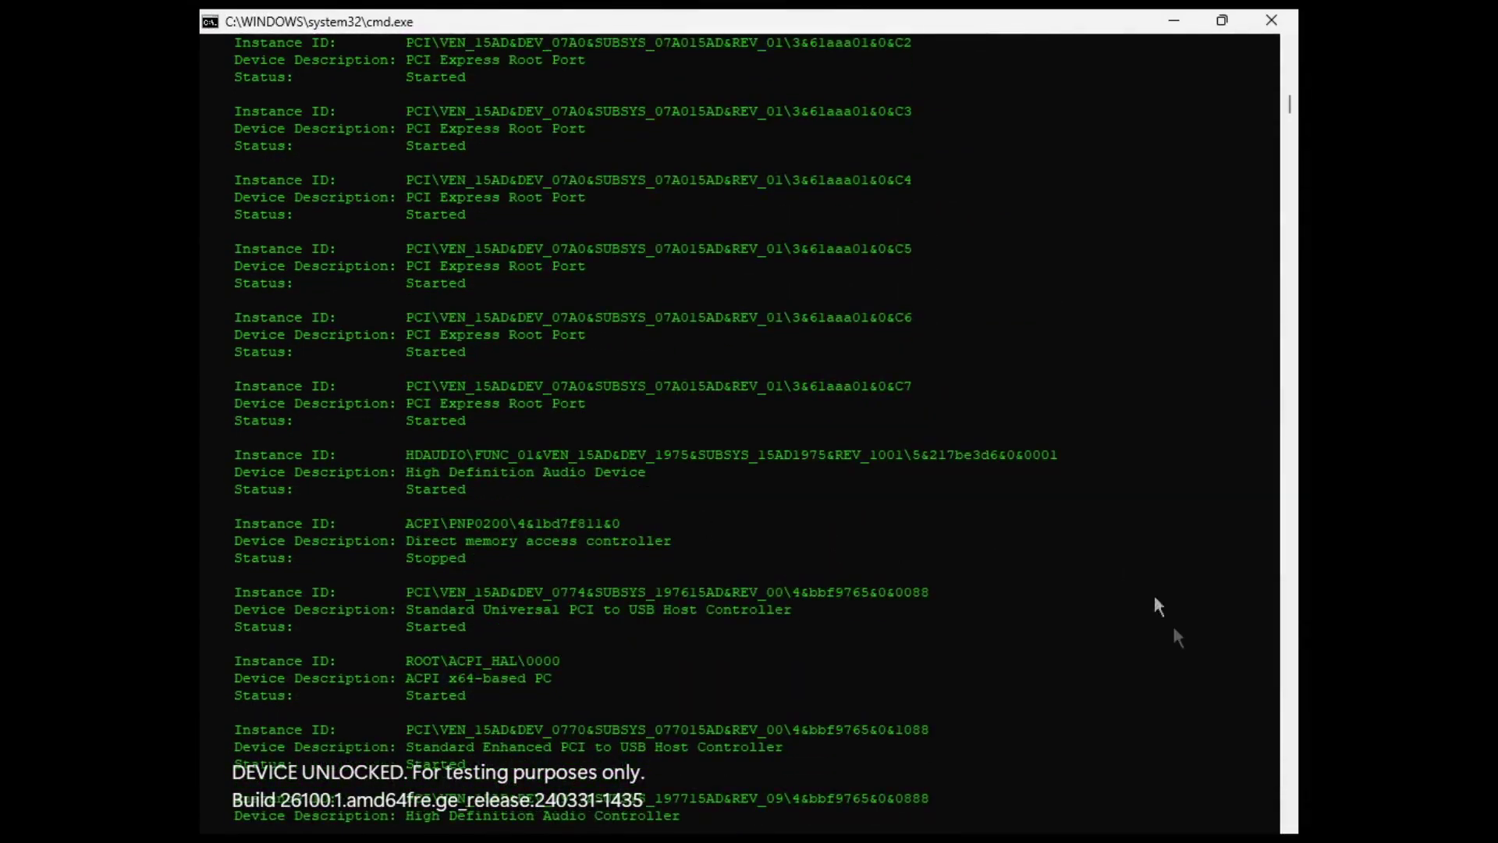
drag(1291, 100, 1259, 240)
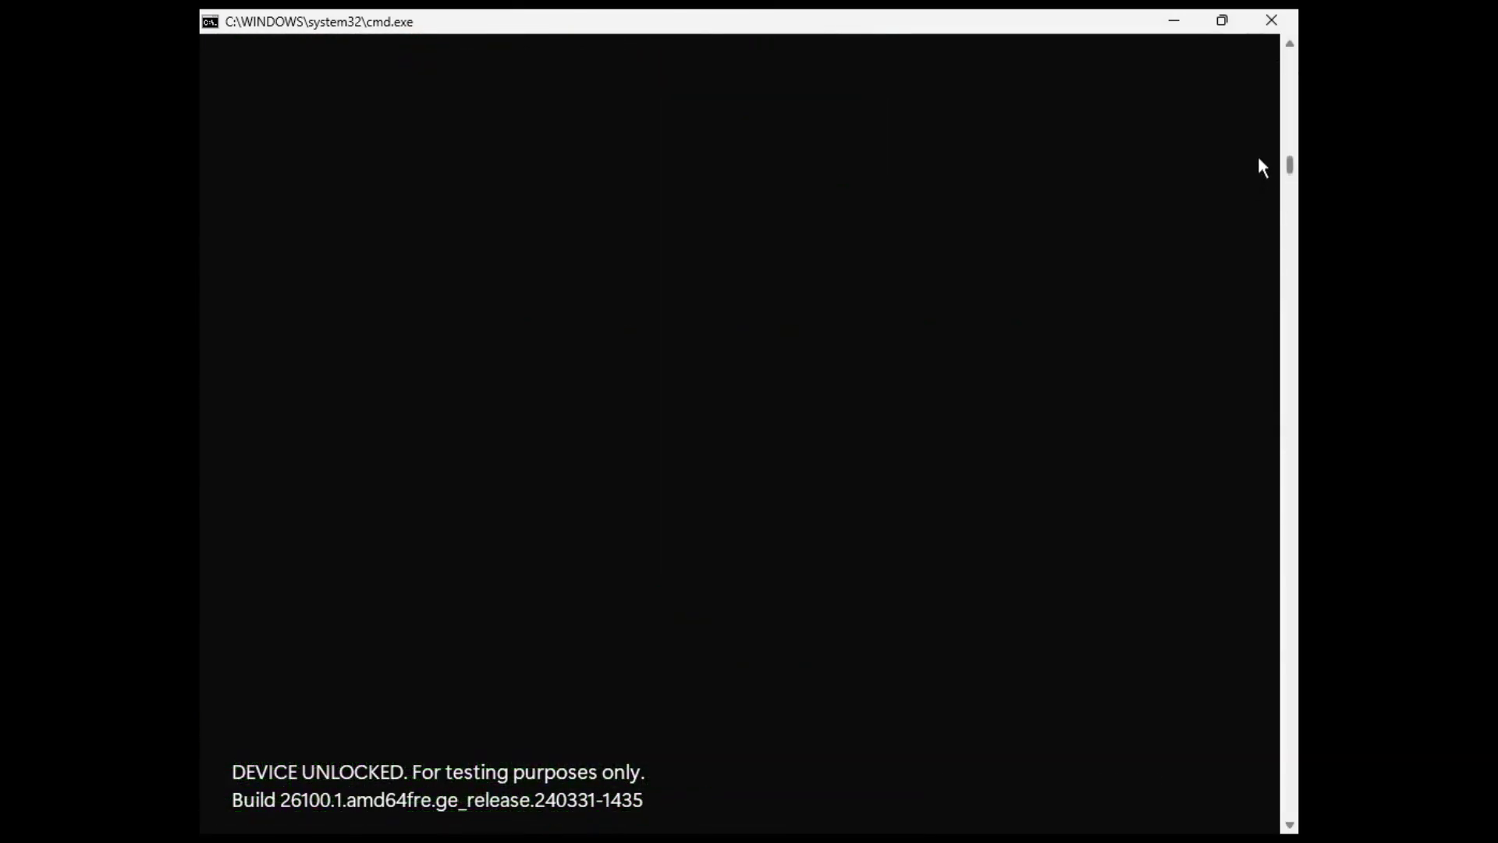
scroll(1263, 117, up, 15)
scroll(1266, 115, down, 8)
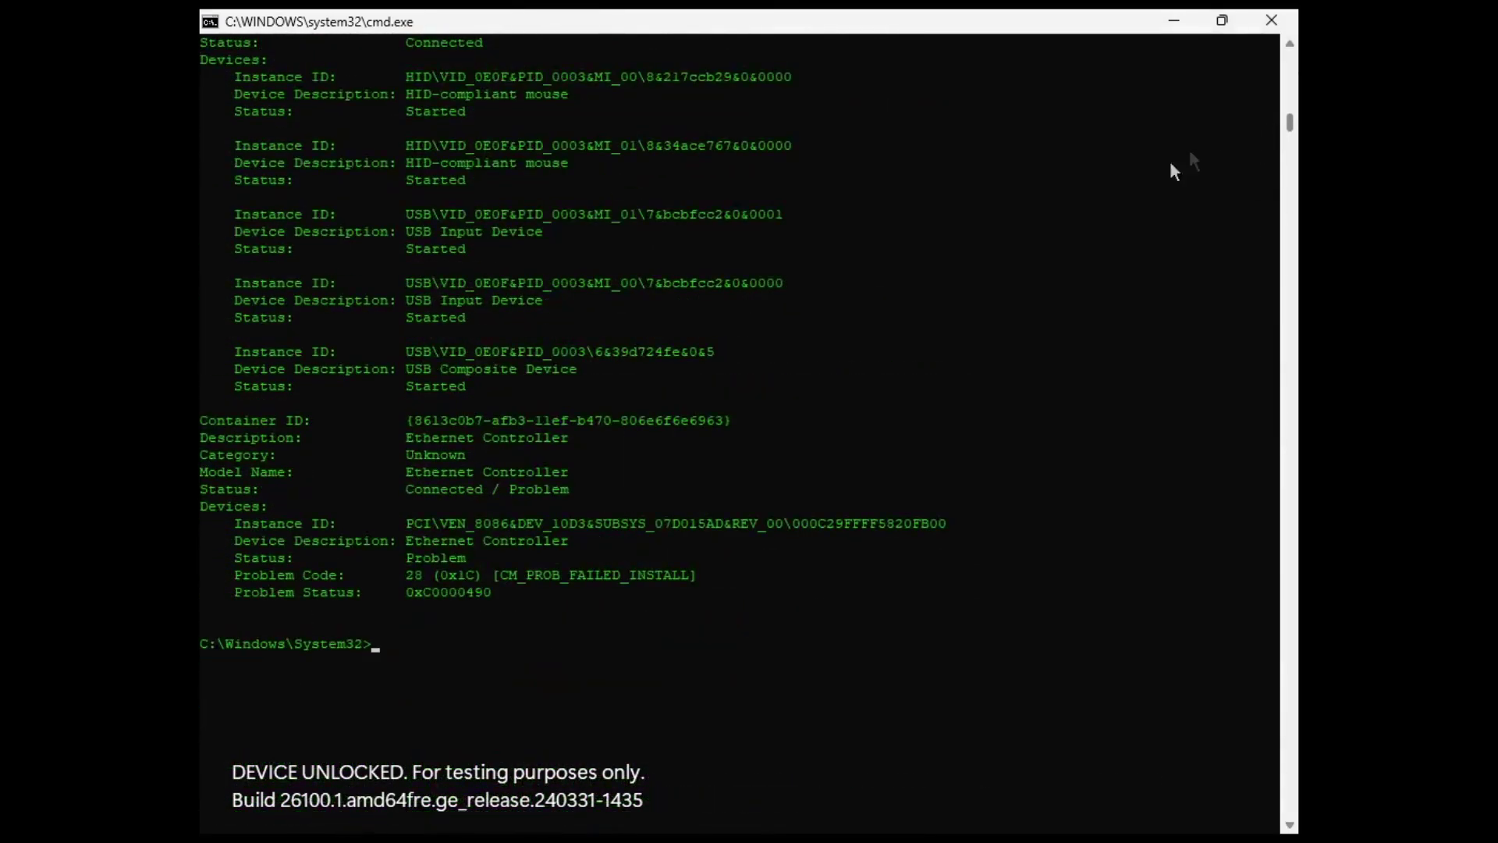
drag(392, 525, 598, 589)
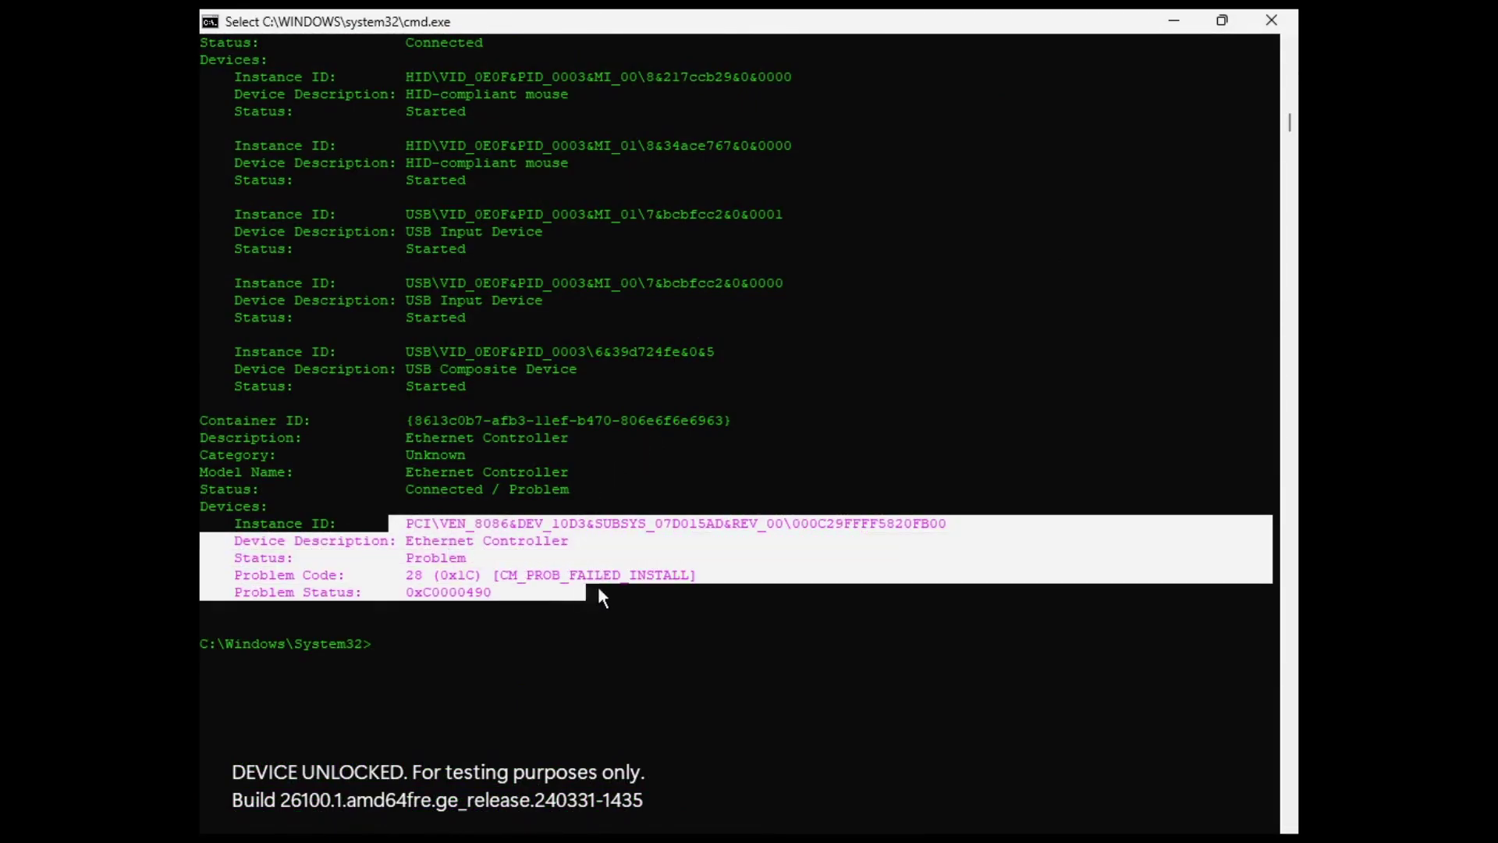
drag(691, 587, 702, 583)
click(702, 583)
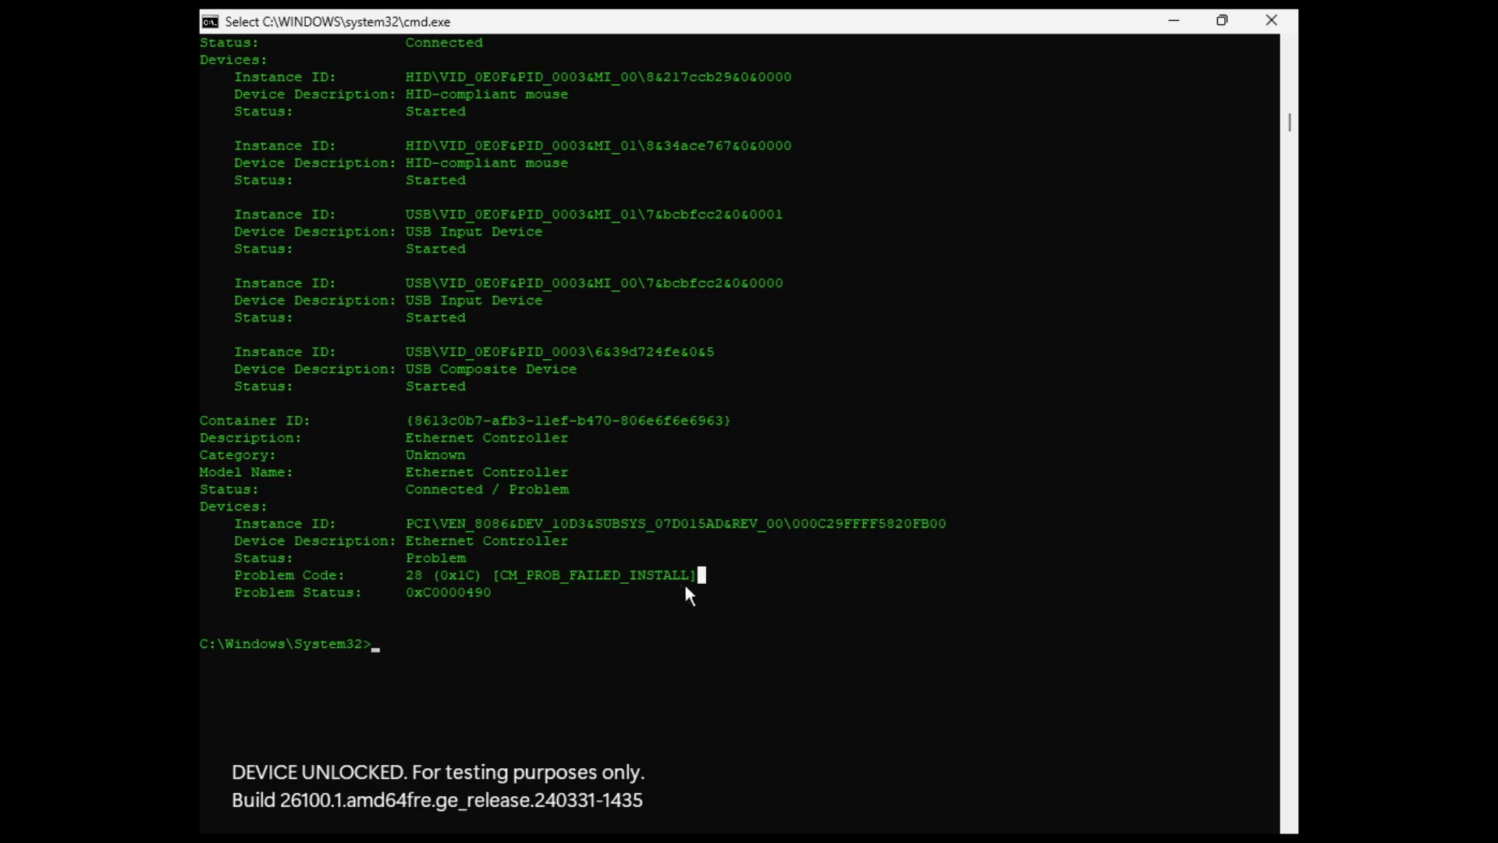
Mount the VMware Tools installer disc and list the contents of drive D:
click(696, 11)
click(930, 124)
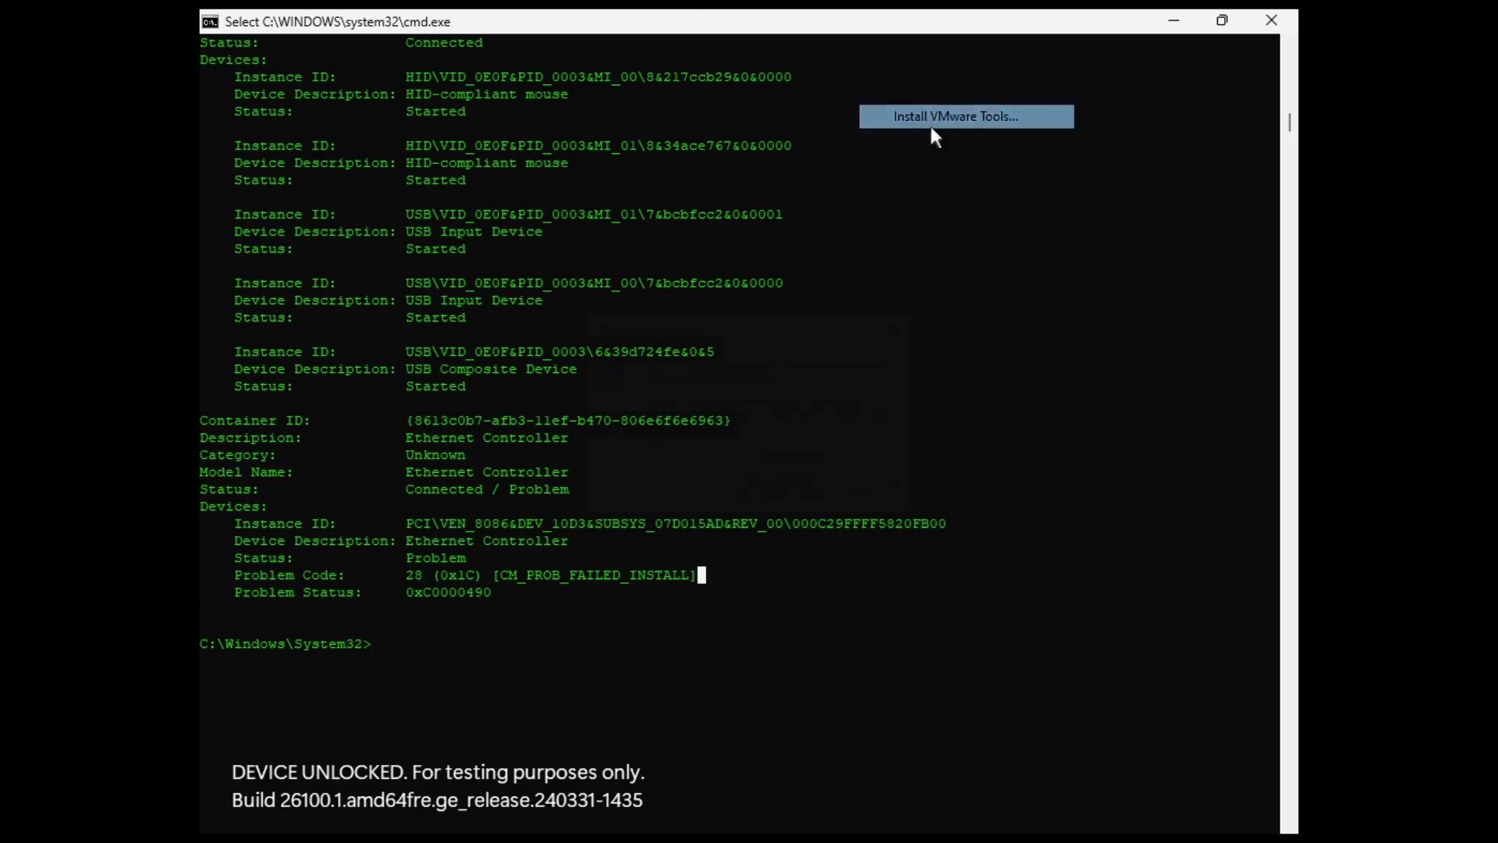
click(777, 491)
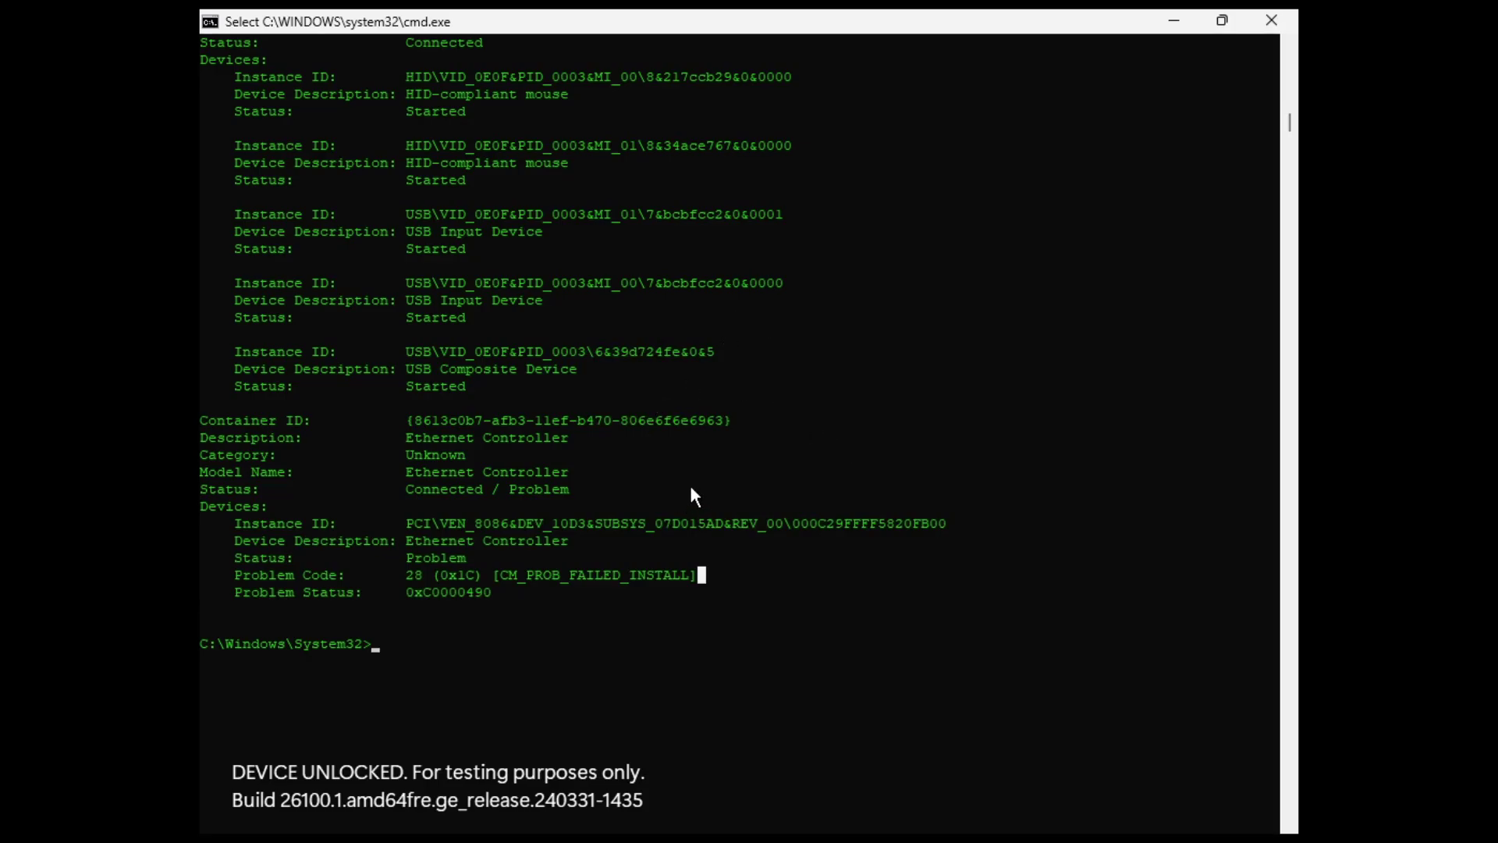
text(drior )
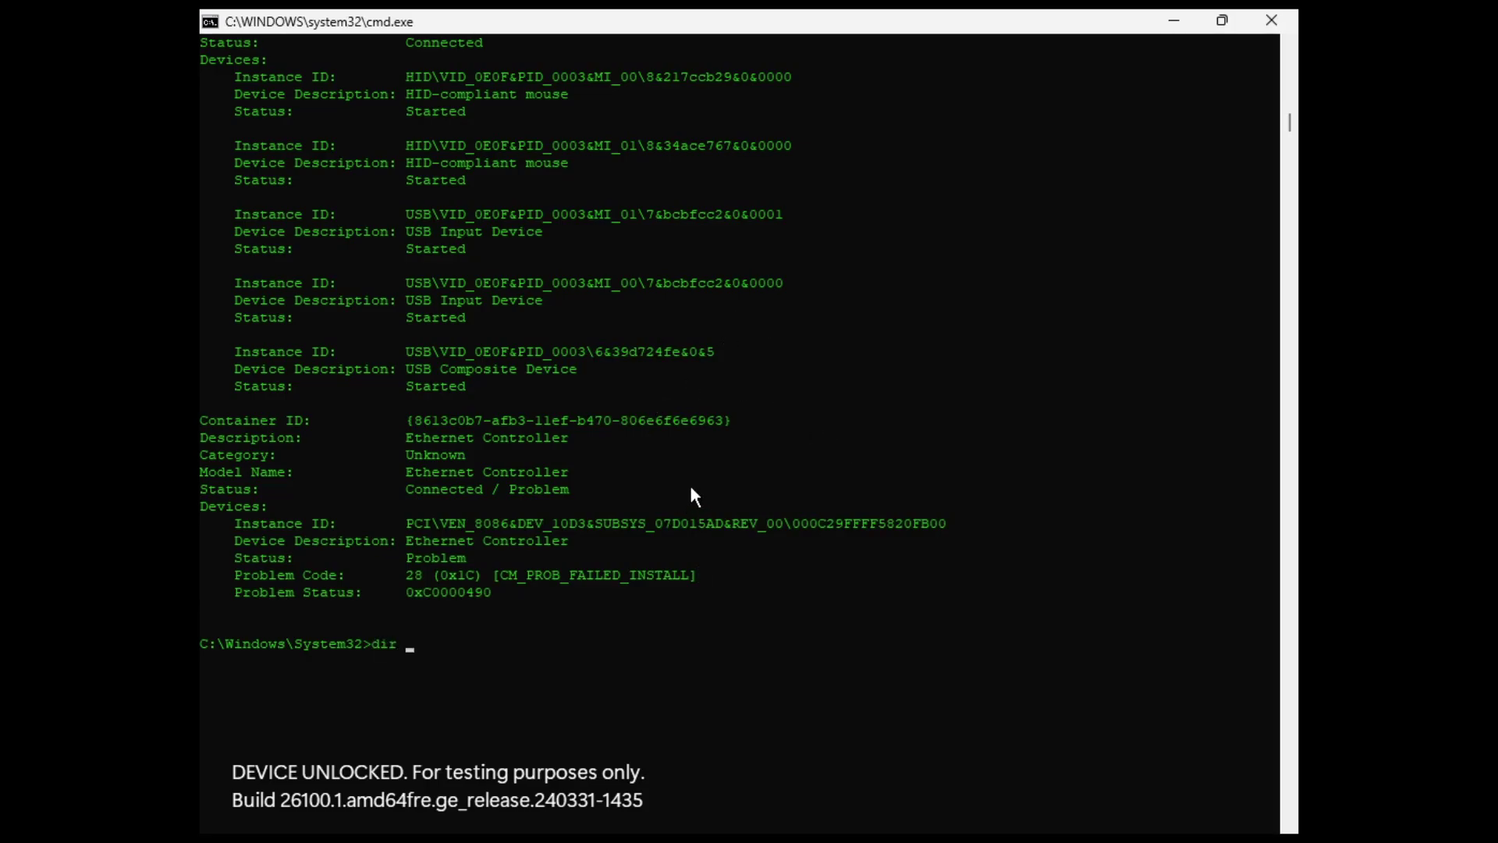
text(D:\)
key(Return)
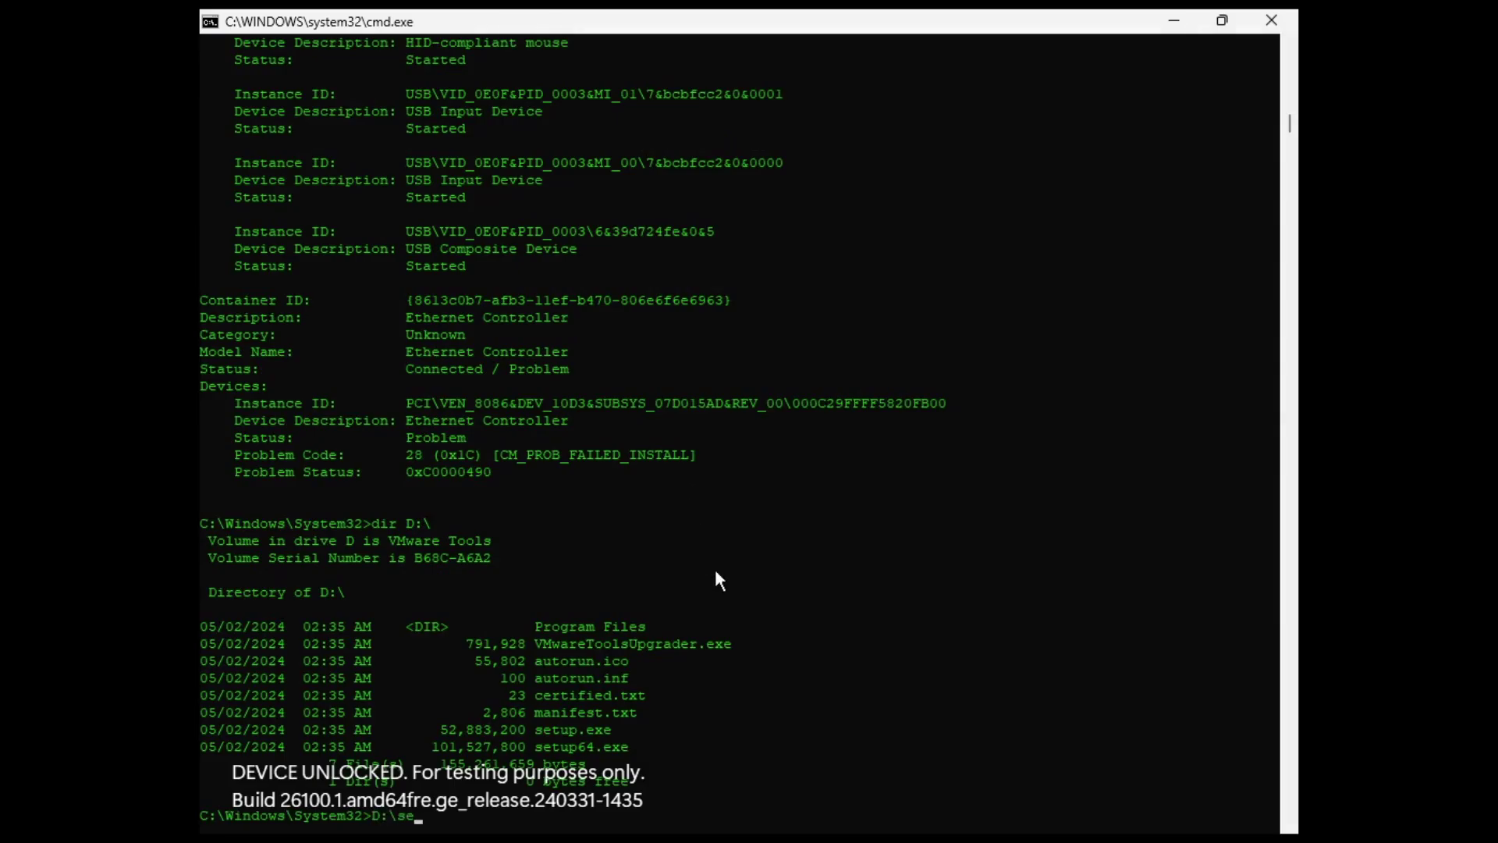
Run D:\setup64.exe and dismiss the administrator privileges warning
text(exer)
key(Return)
key(Up)
key(BackSpace)
key(Return)
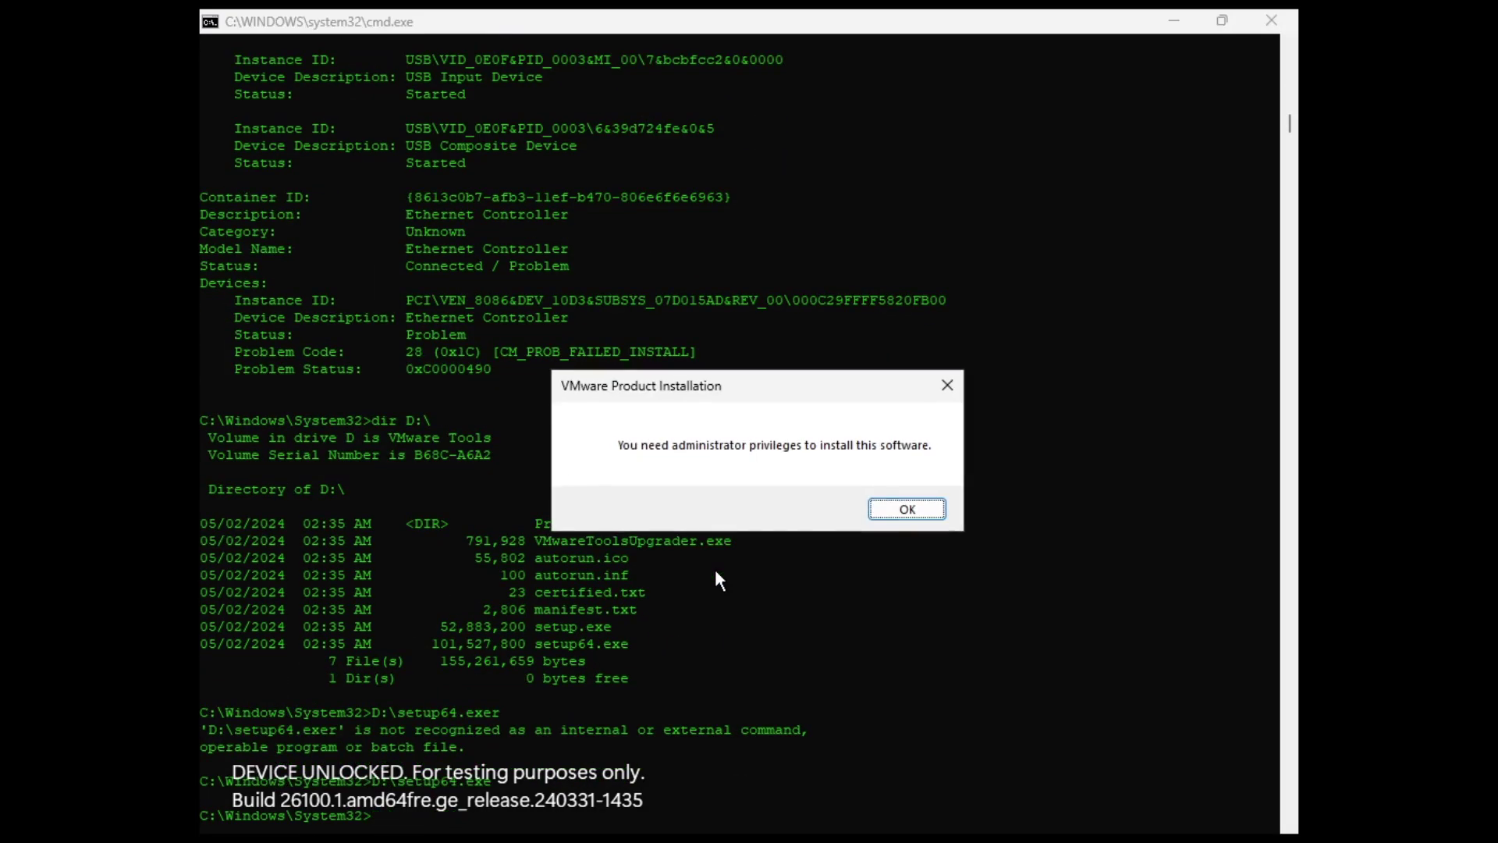
click(900, 511)
scroll(792, 498, down, 4)
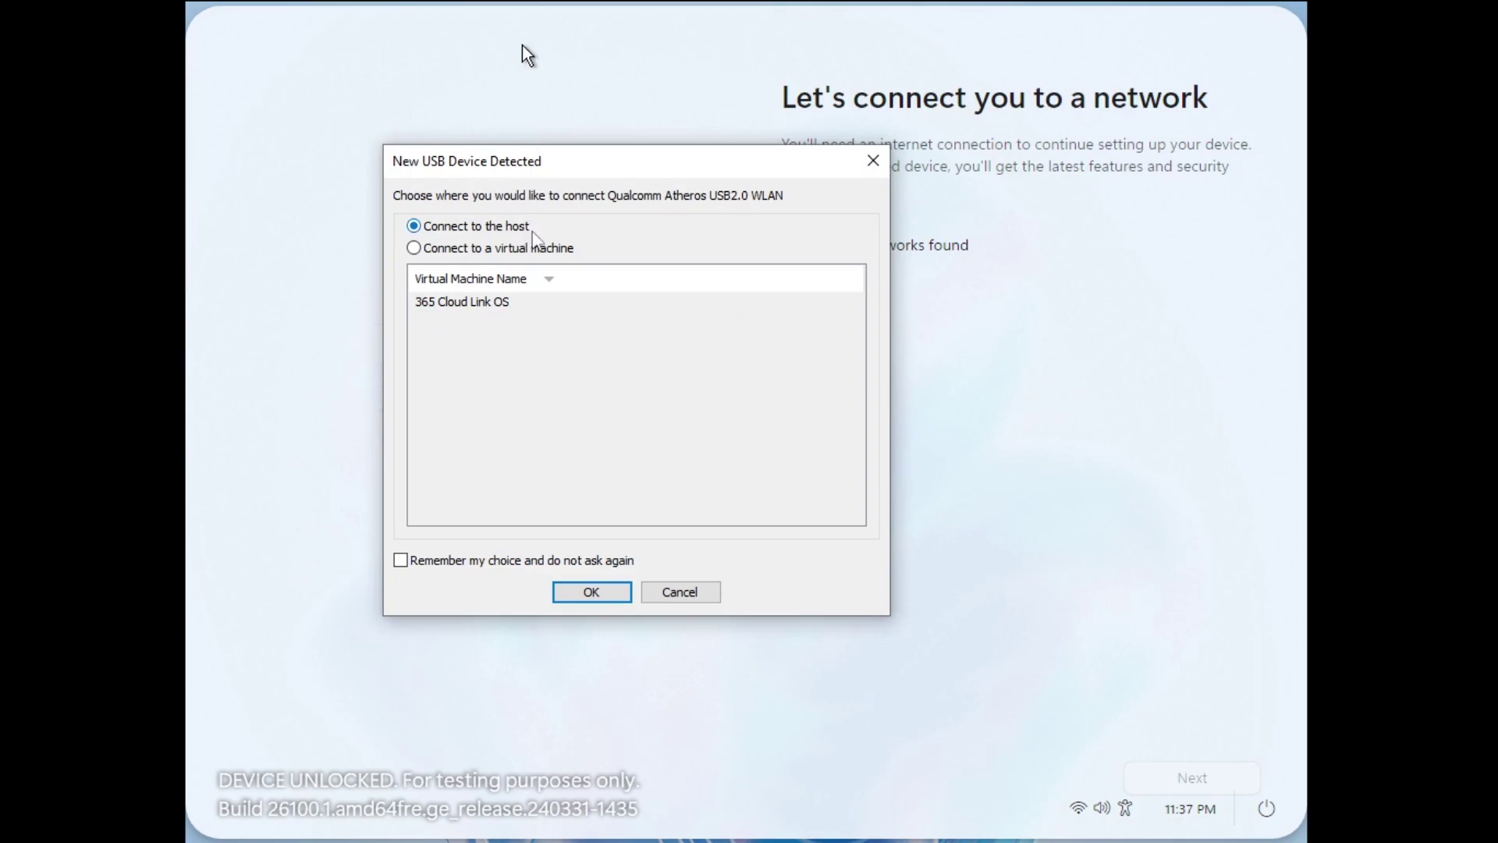
Connect the new USB WLAN adapter to the 365 Cloud Link OS virtual machine
click(531, 247)
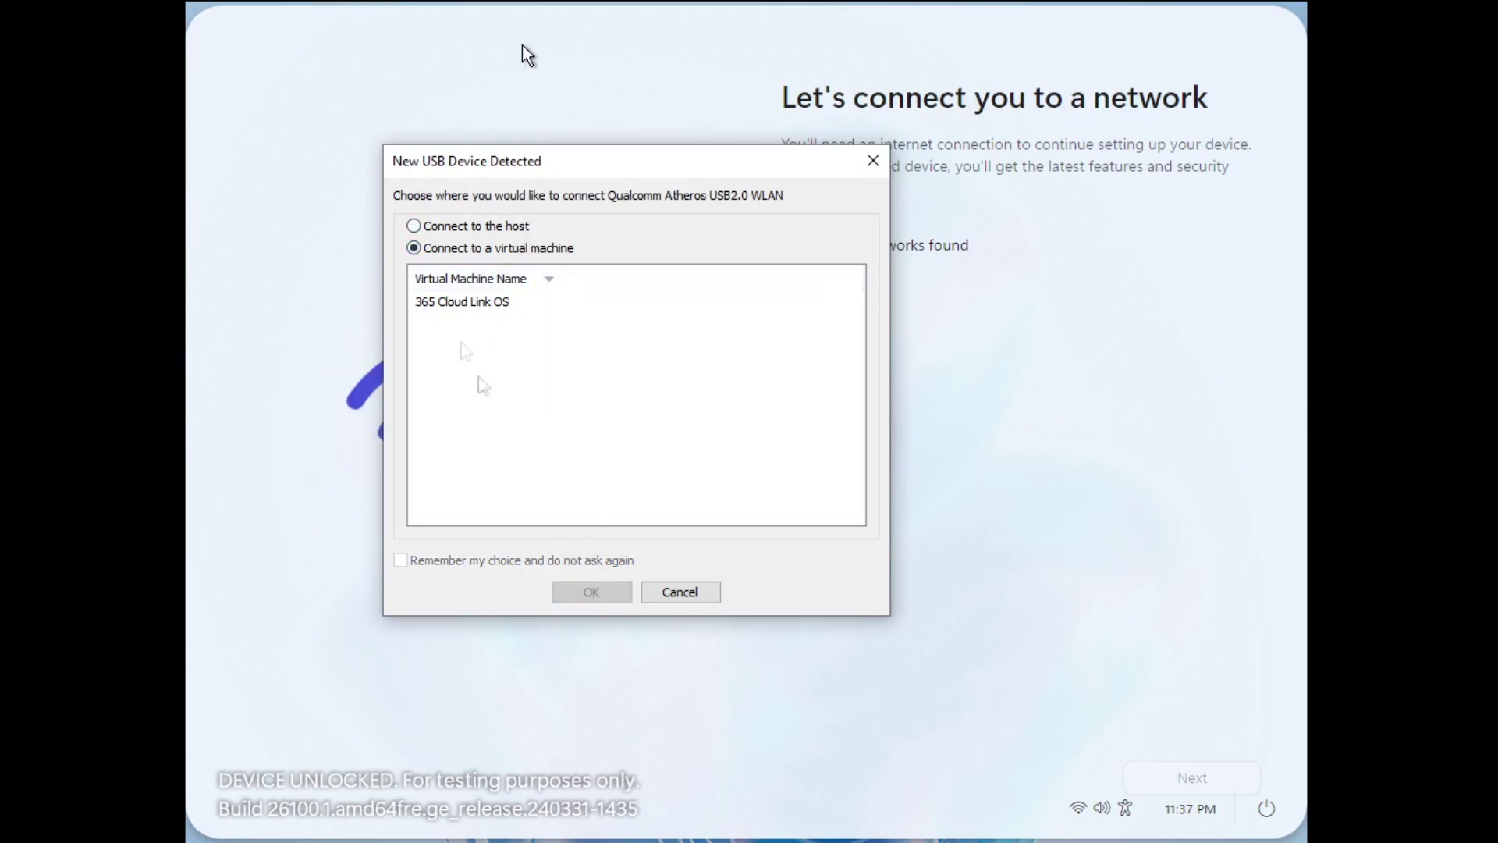
click(460, 302)
click(583, 594)
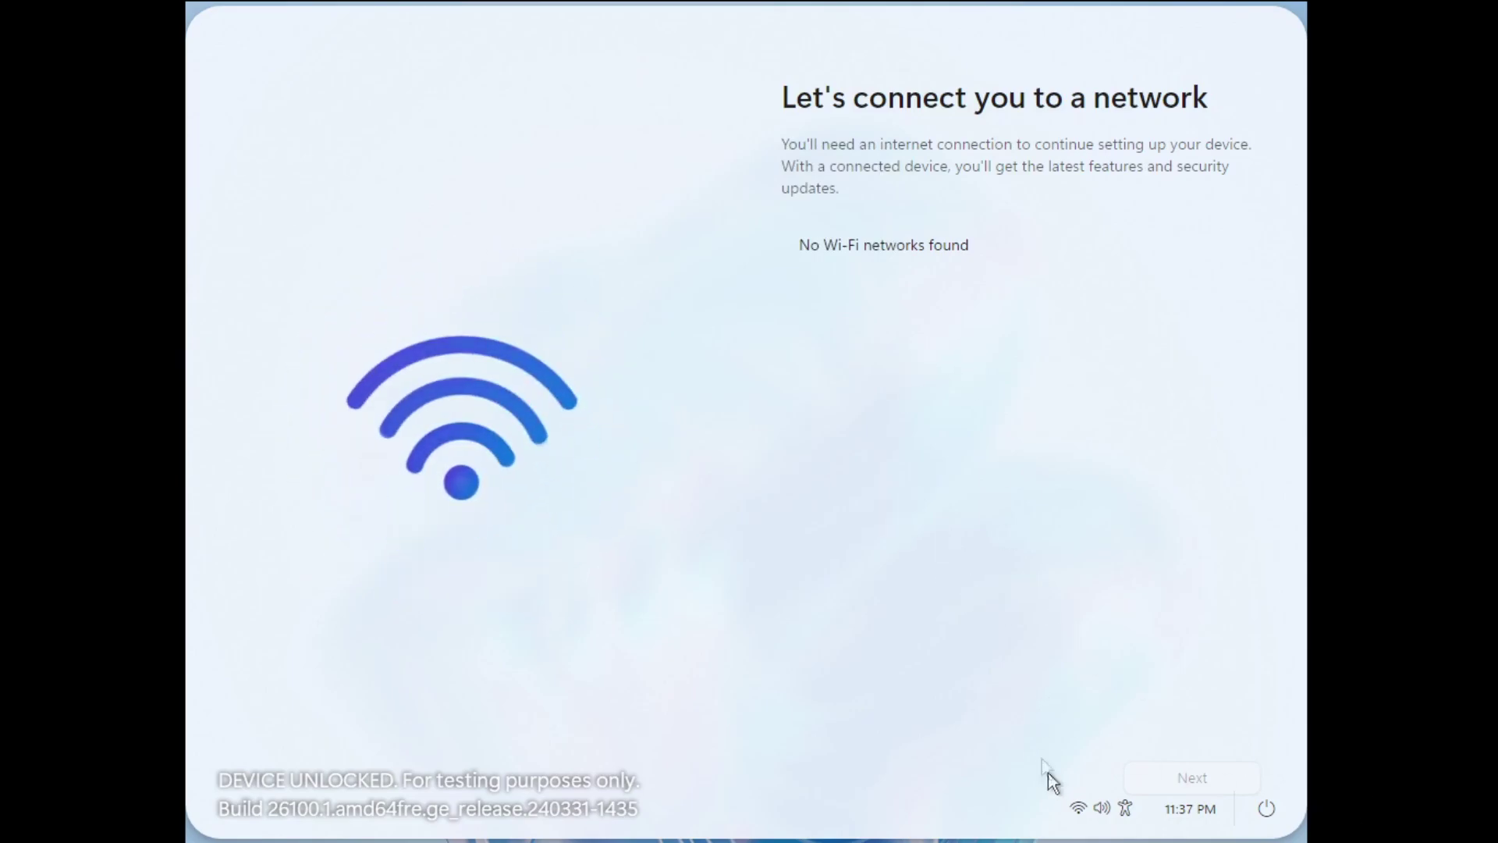
Check the guest's Wi-Fi quick settings, then open a command prompt with Shift+F10
click(1080, 810)
click(1079, 811)
key(shift+F10)
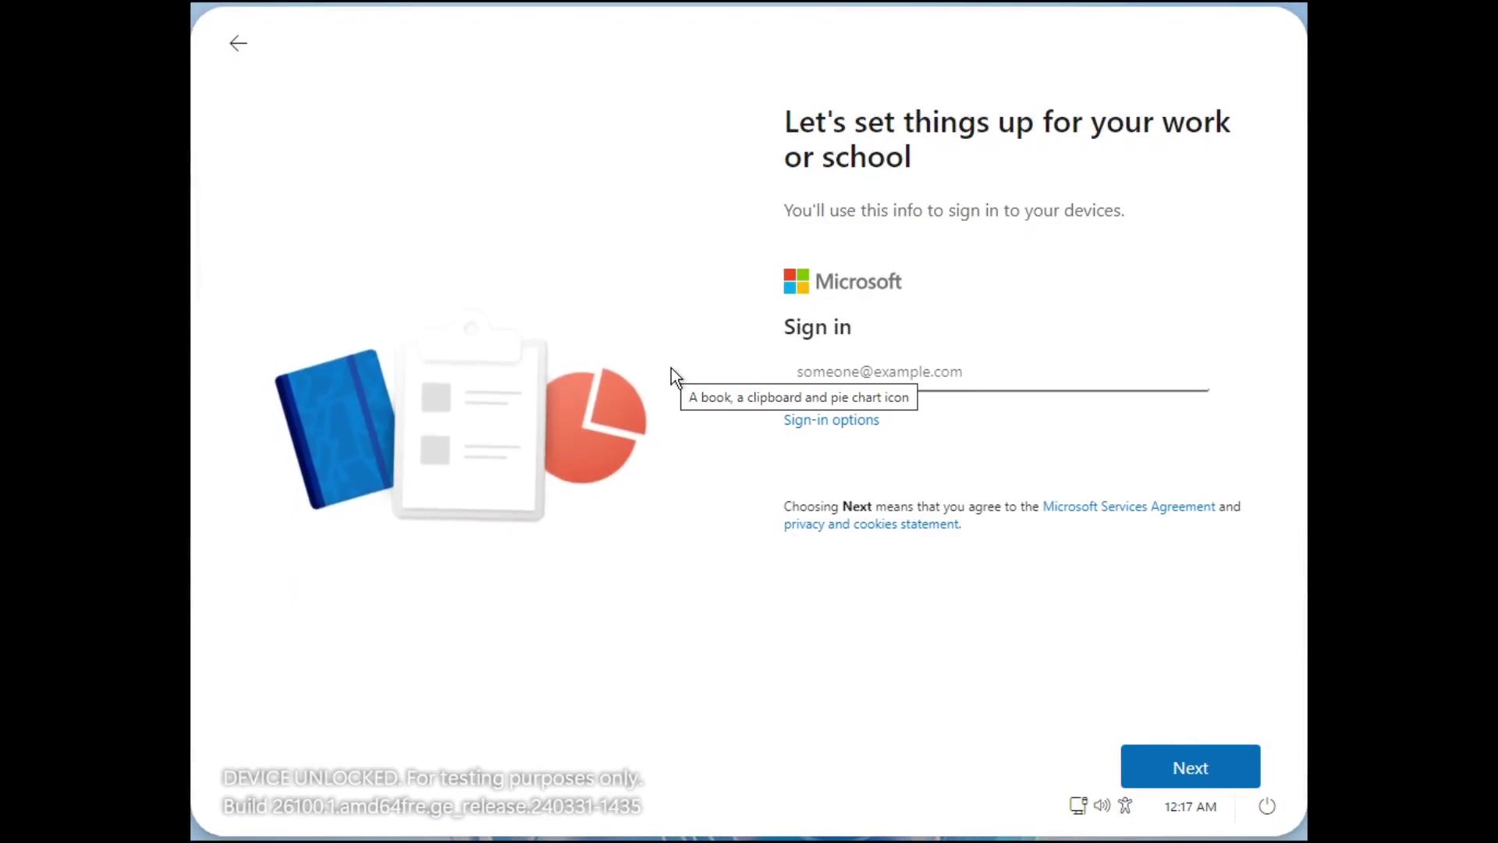
Enter the work account e-mail address and submit it to move on to the password
click(992, 361)
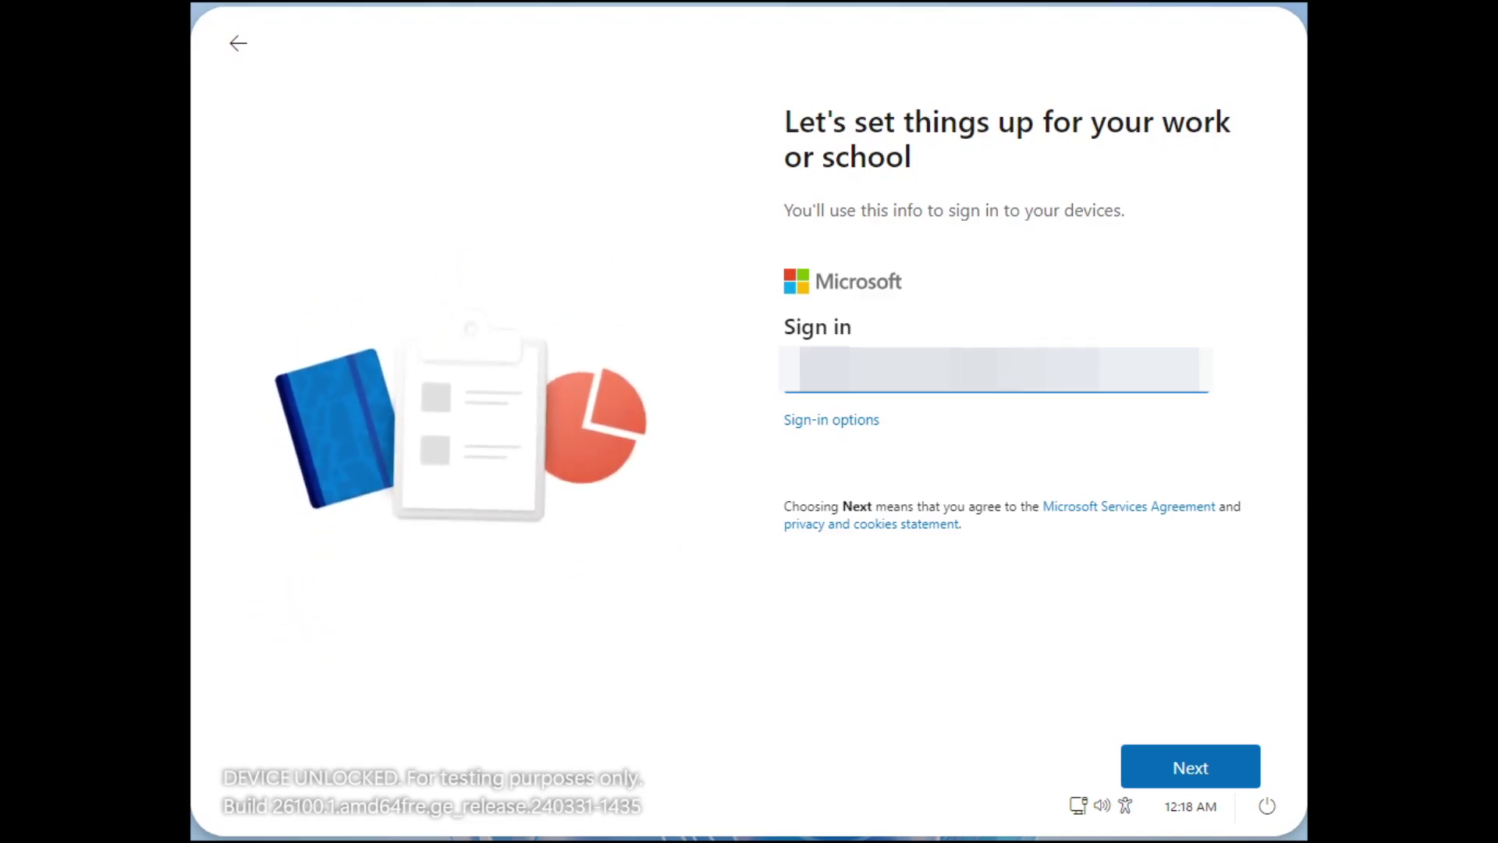
key(Return)
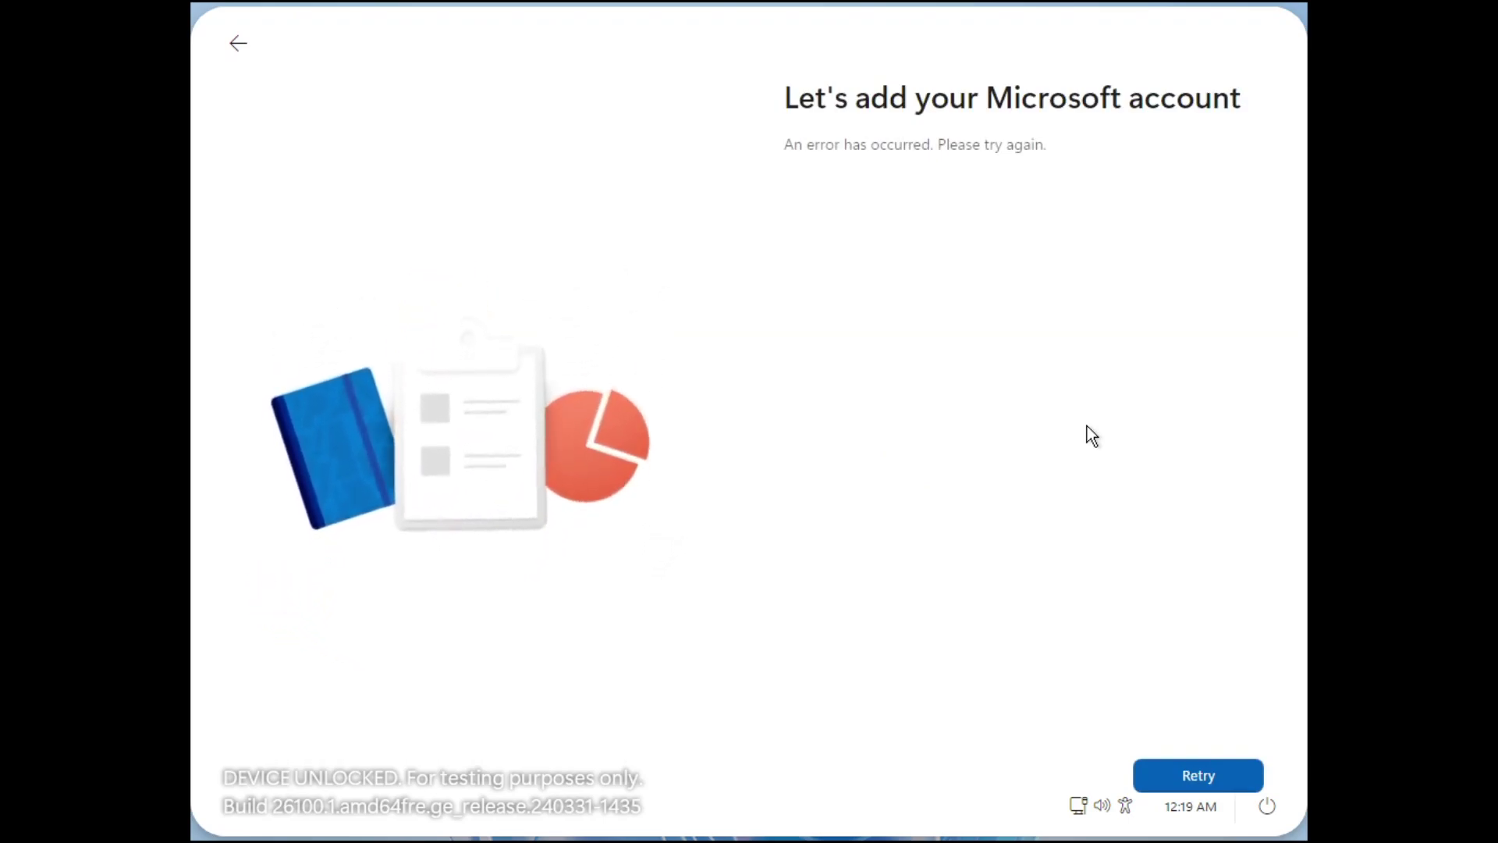
Retry, choose the face, fingerprint, PIN or security key sign-in option, then cancel the Windows Security prompt
click(1154, 766)
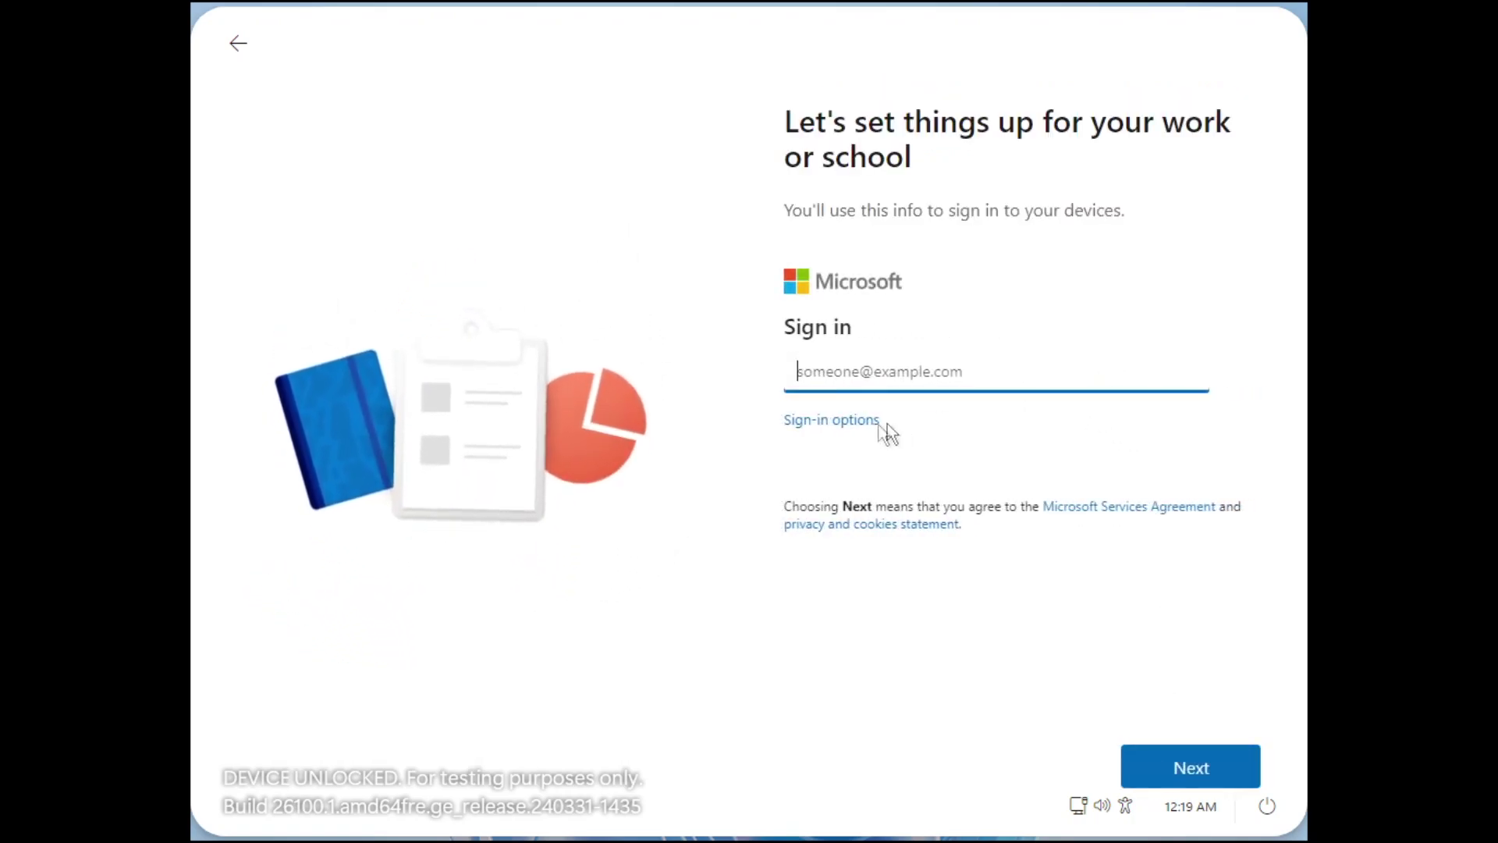
click(866, 422)
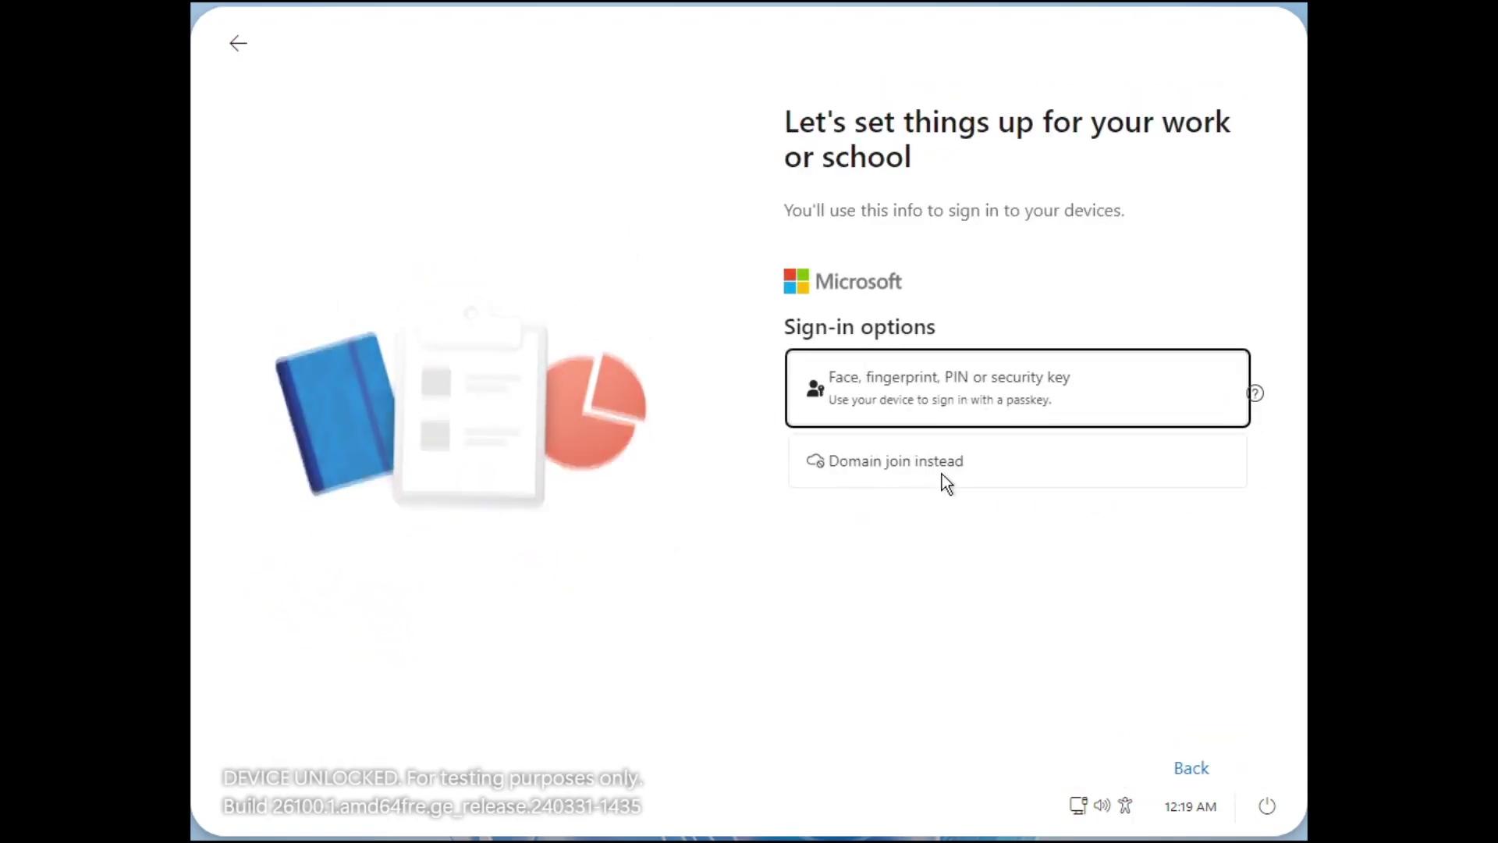
click(1029, 402)
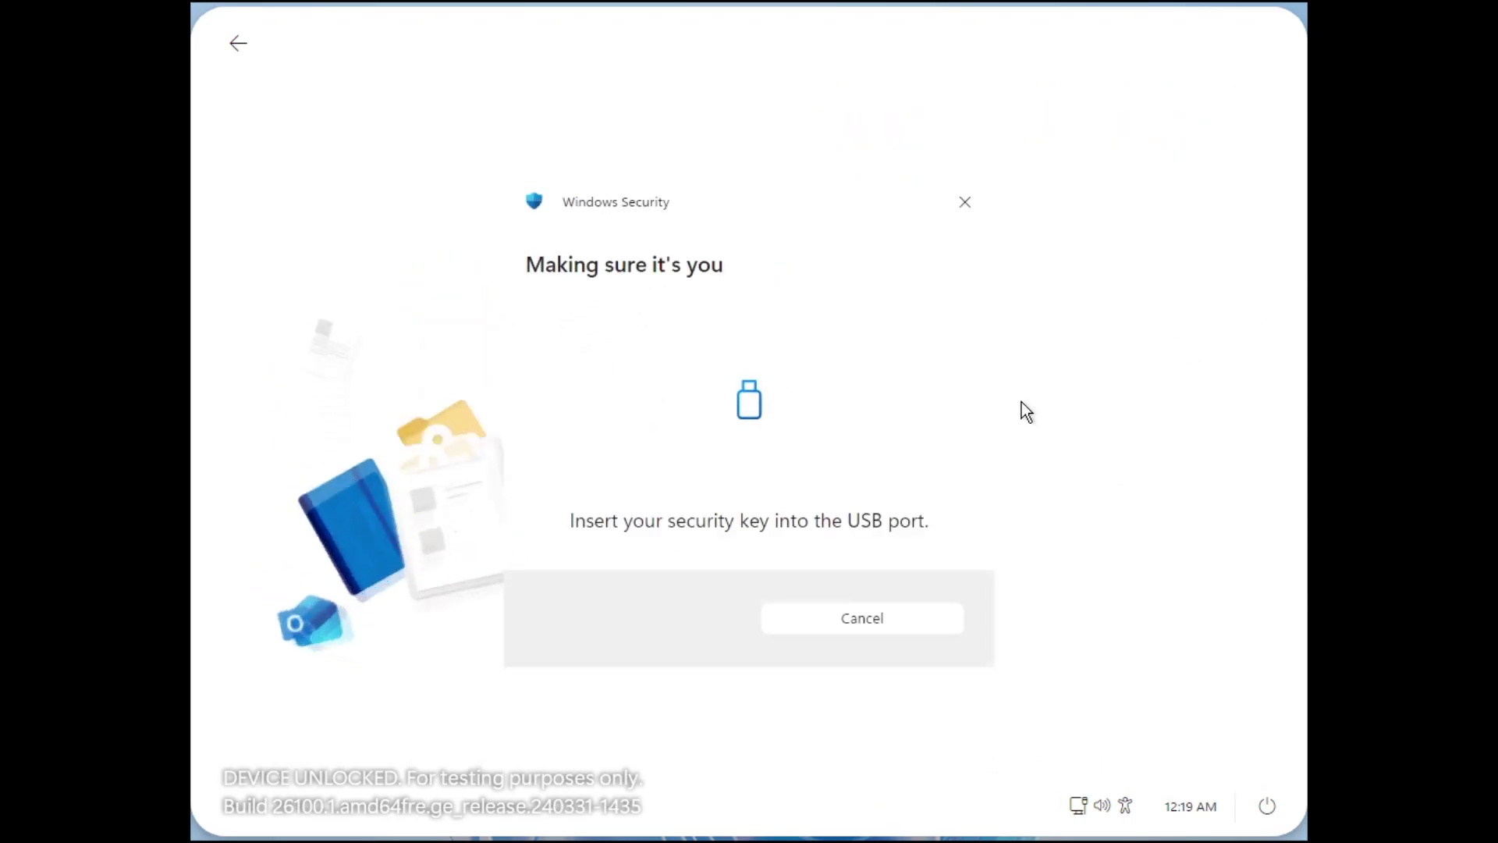
click(903, 628)
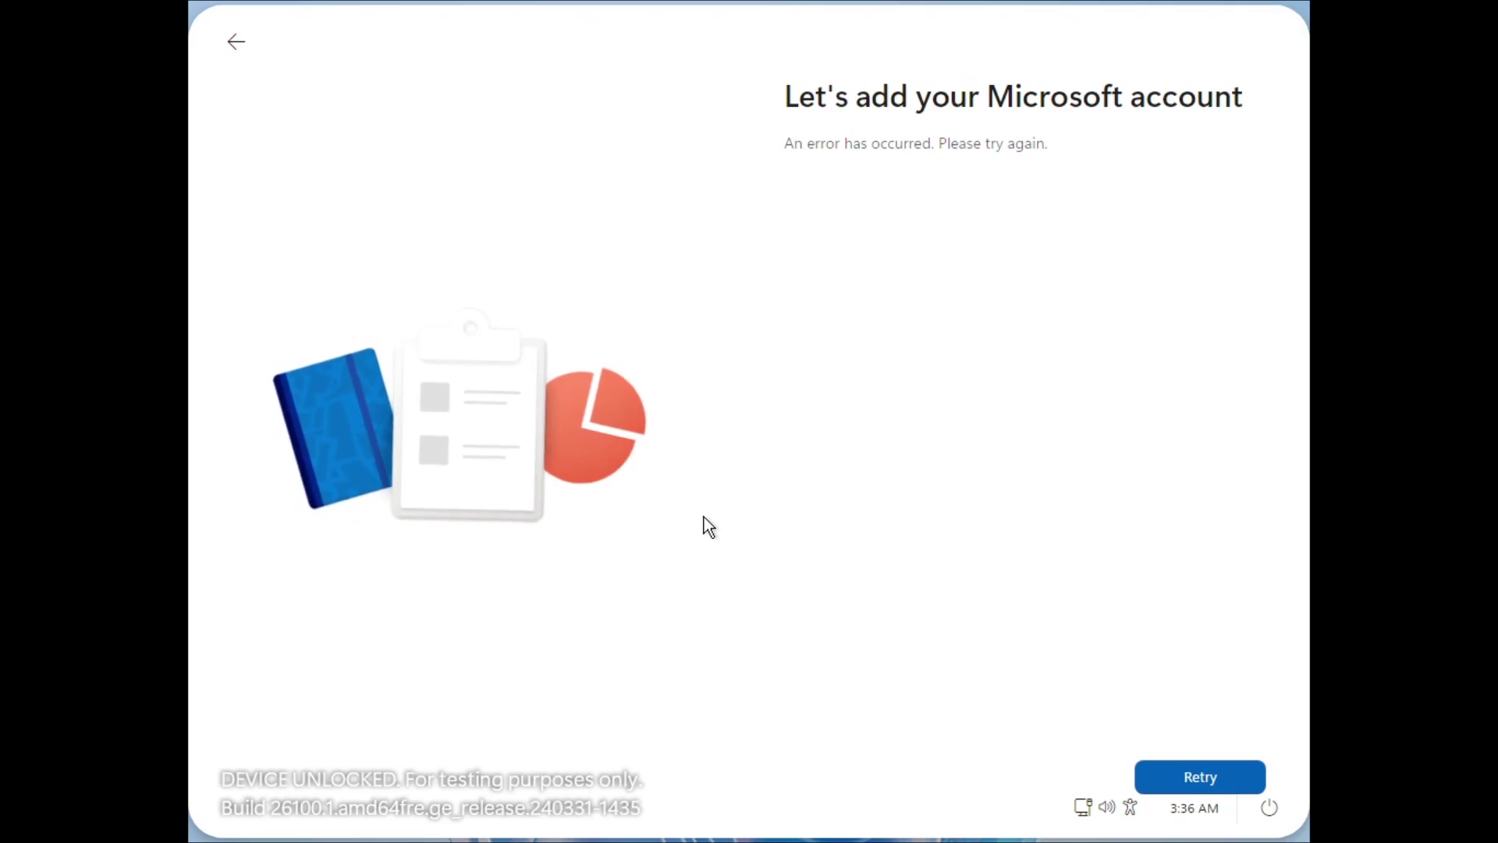
Go back from the account error to the network page and continue past it
click(236, 41)
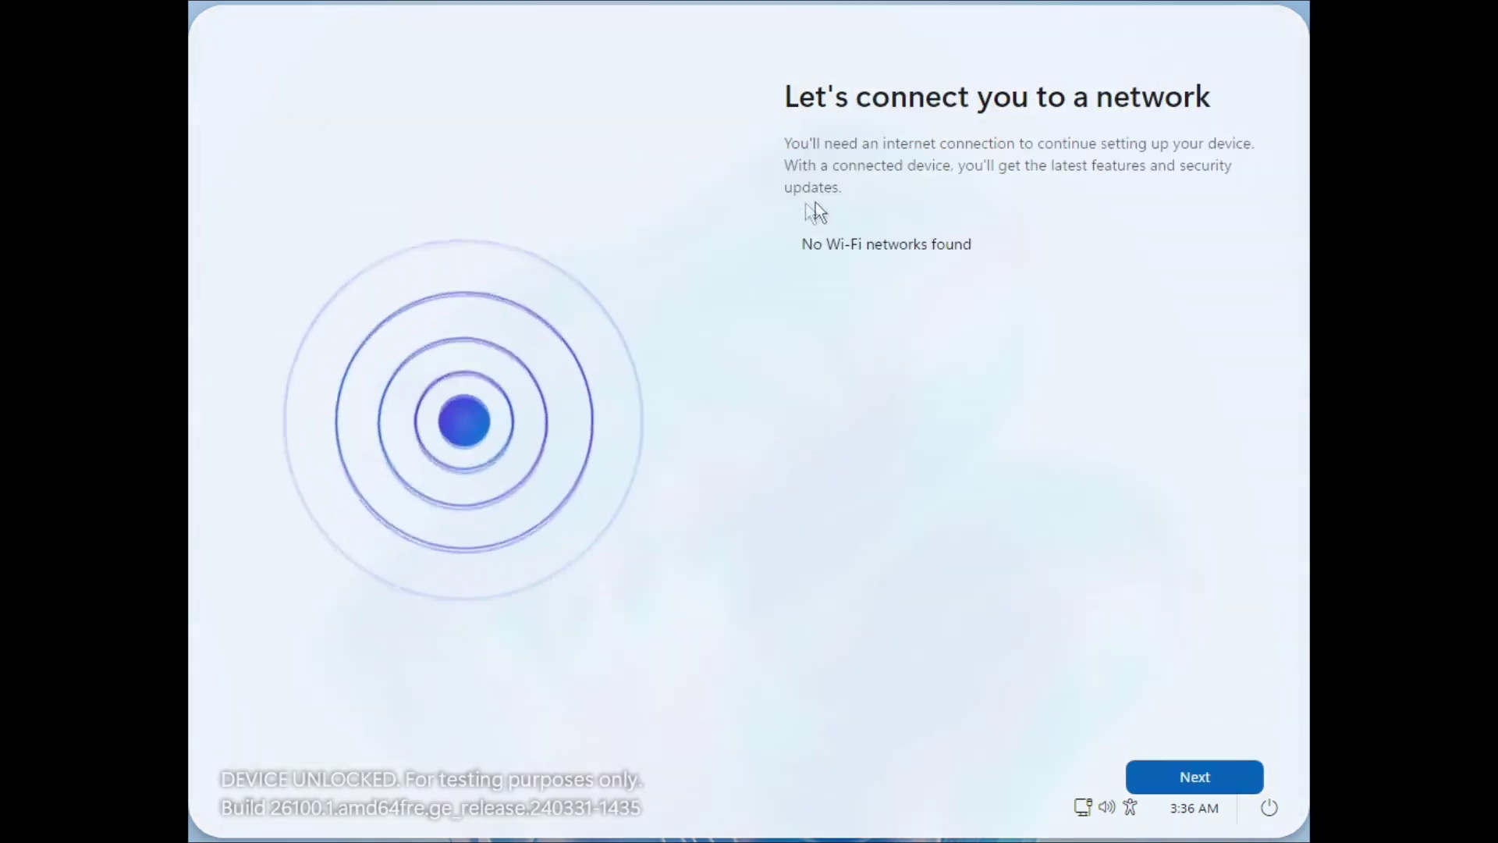
click(1190, 778)
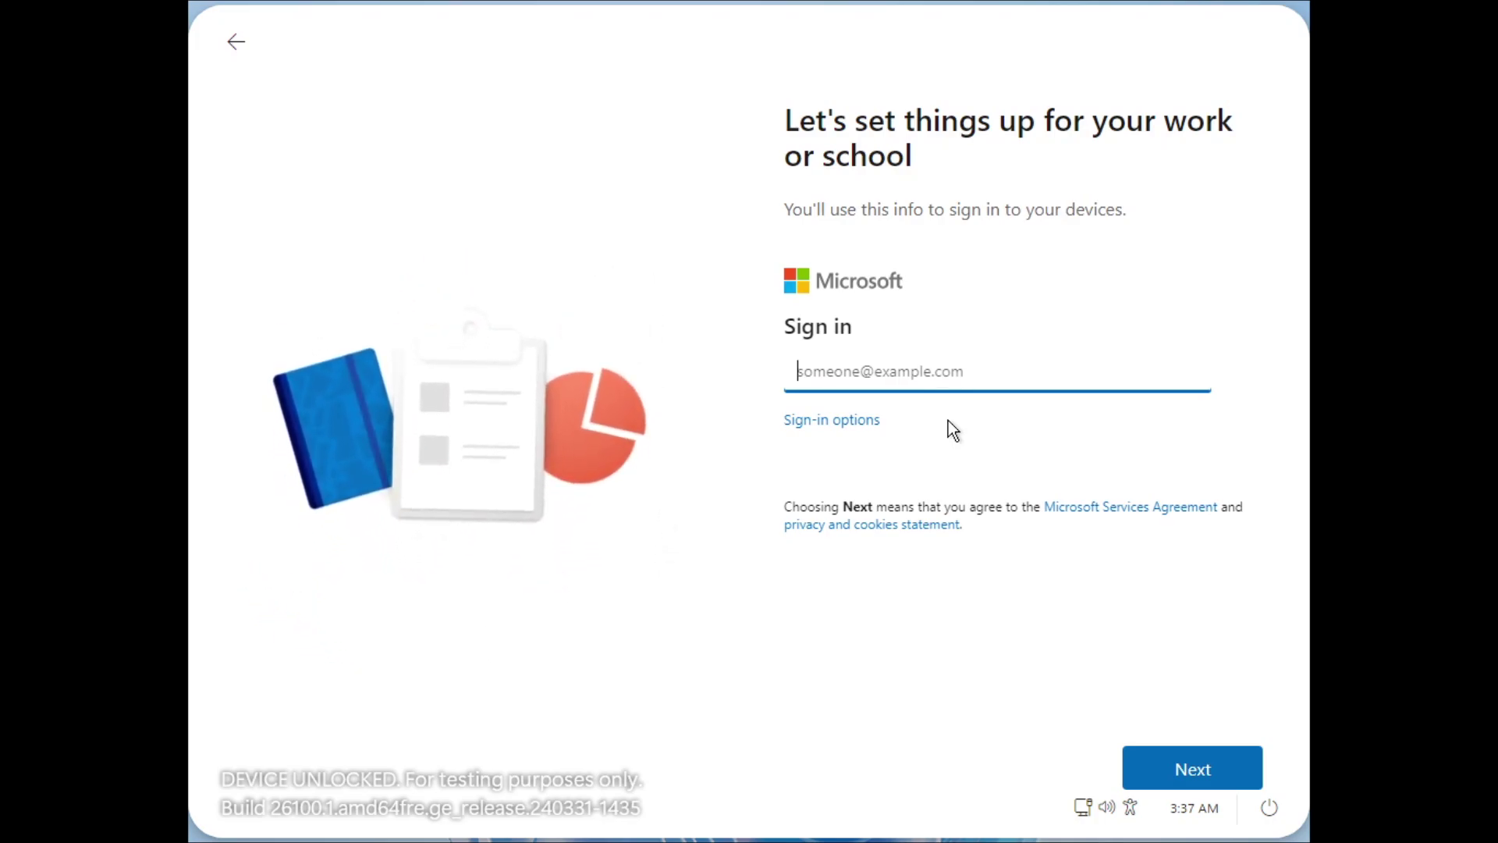
click(456, 284)
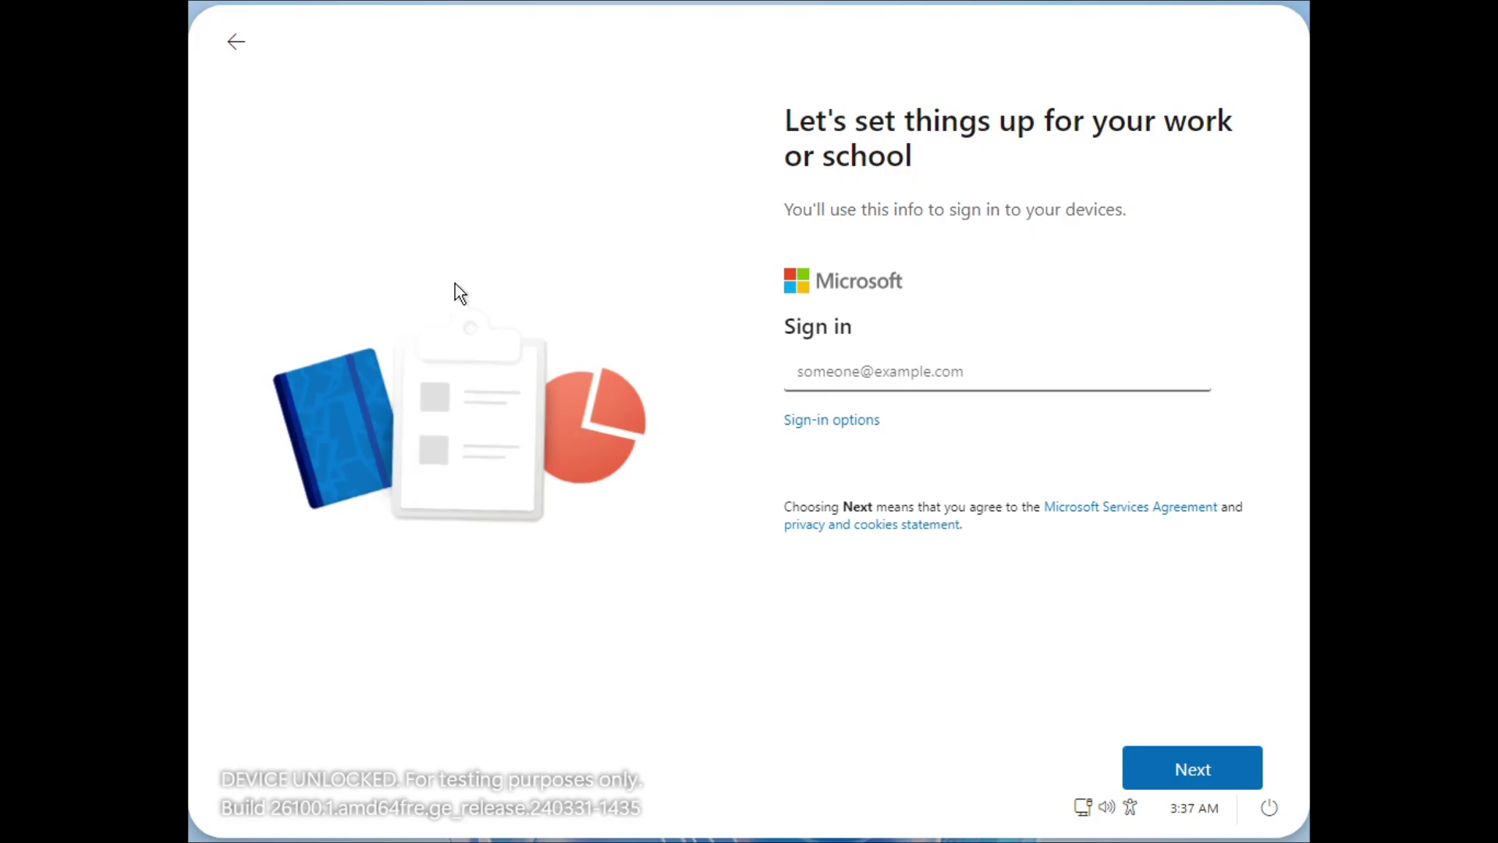